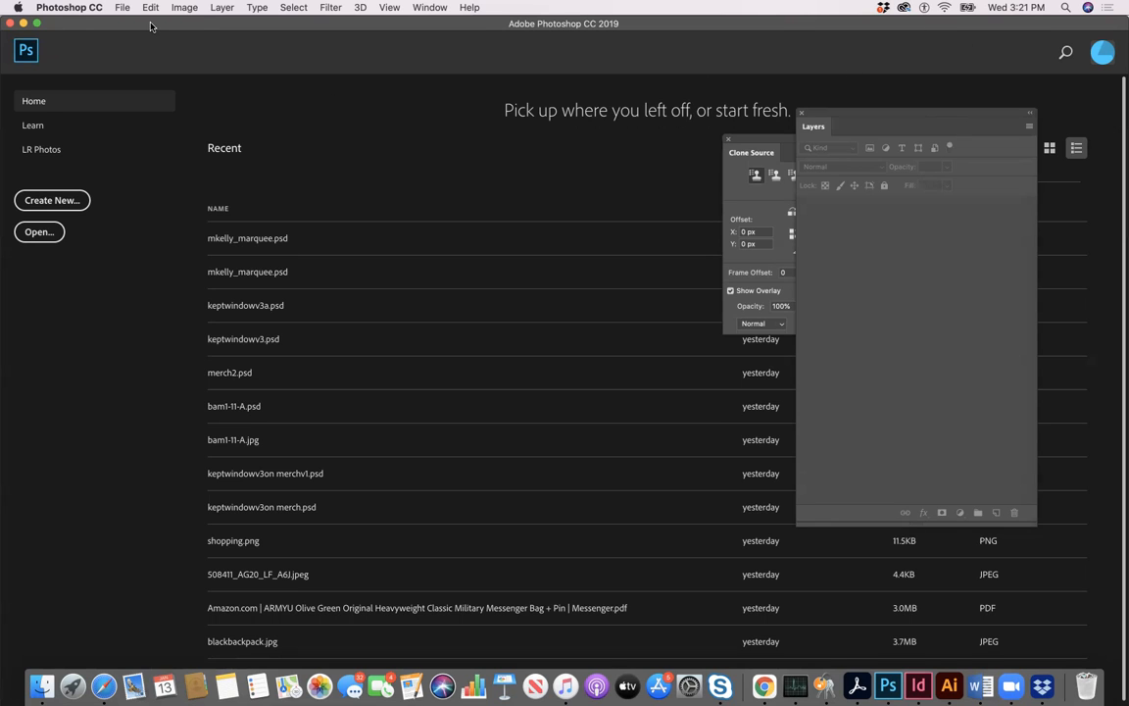
- Start a new document and name it with the author's initial and surname followed by "_marqee.psd"
click(50, 201)
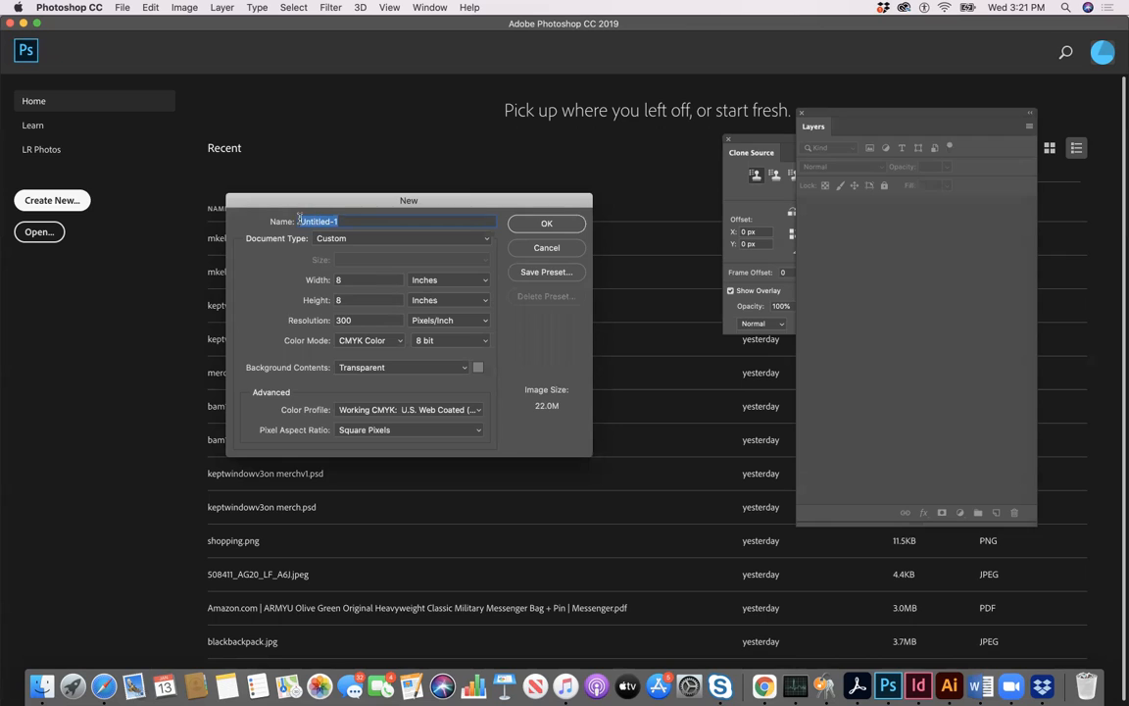
text(mkelly-marquee_)
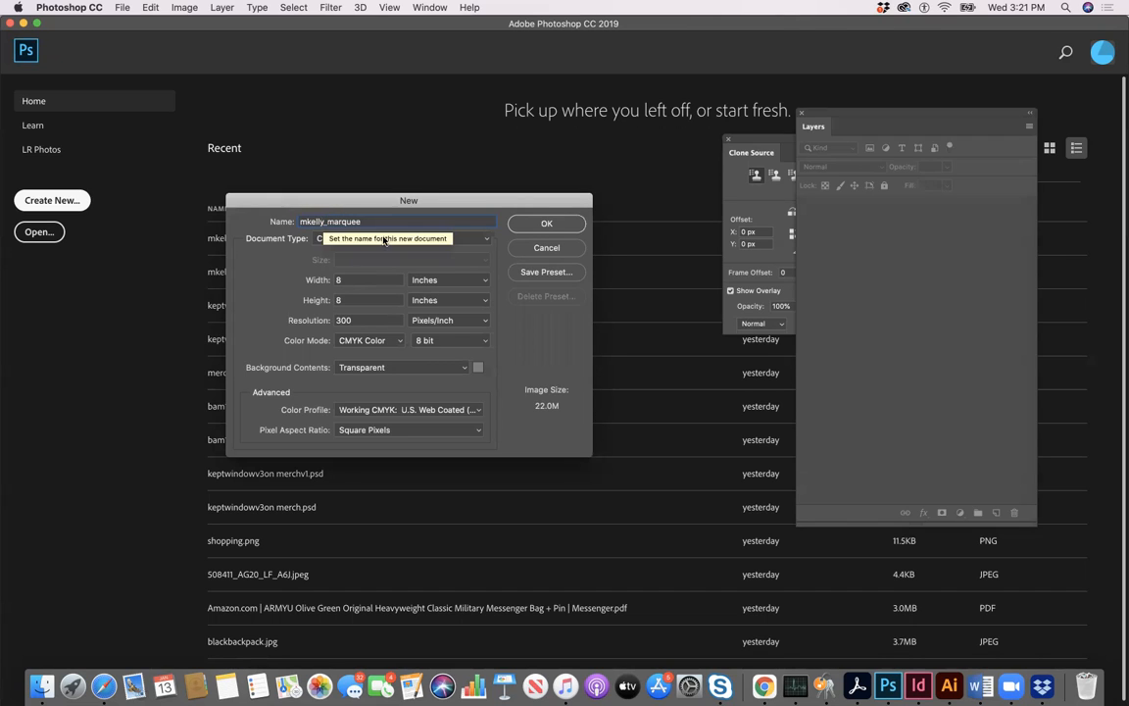
double_click(360, 222)
key(BackSpace)
text(.psd)
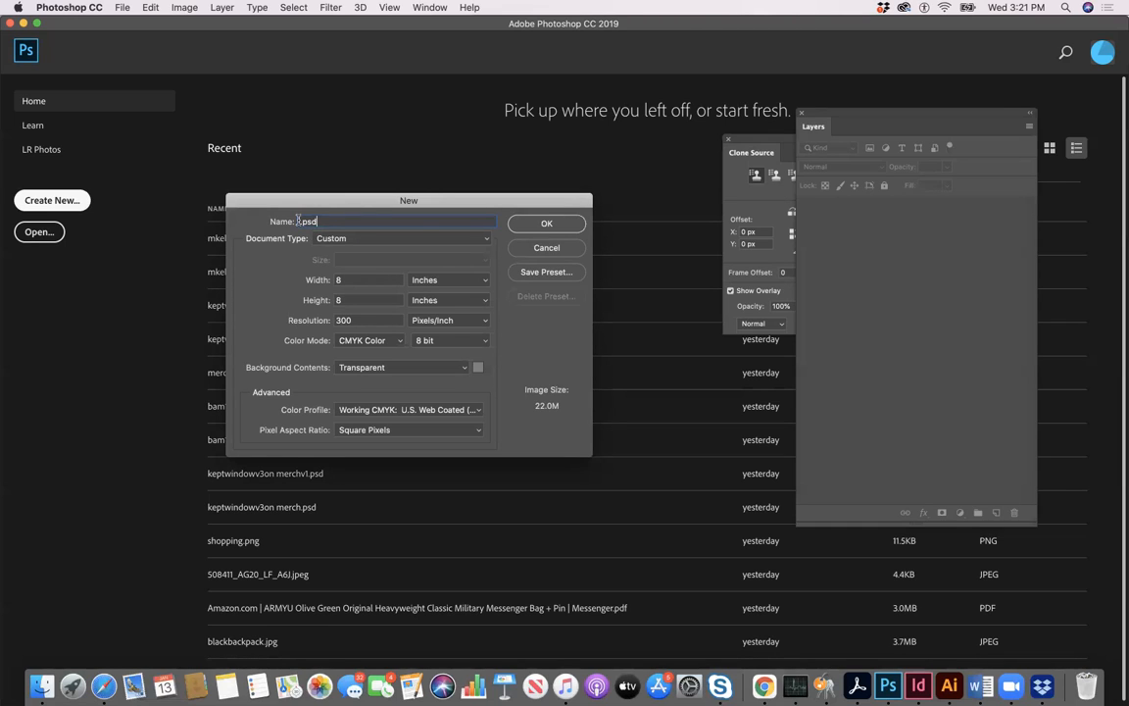
double_click(304, 221)
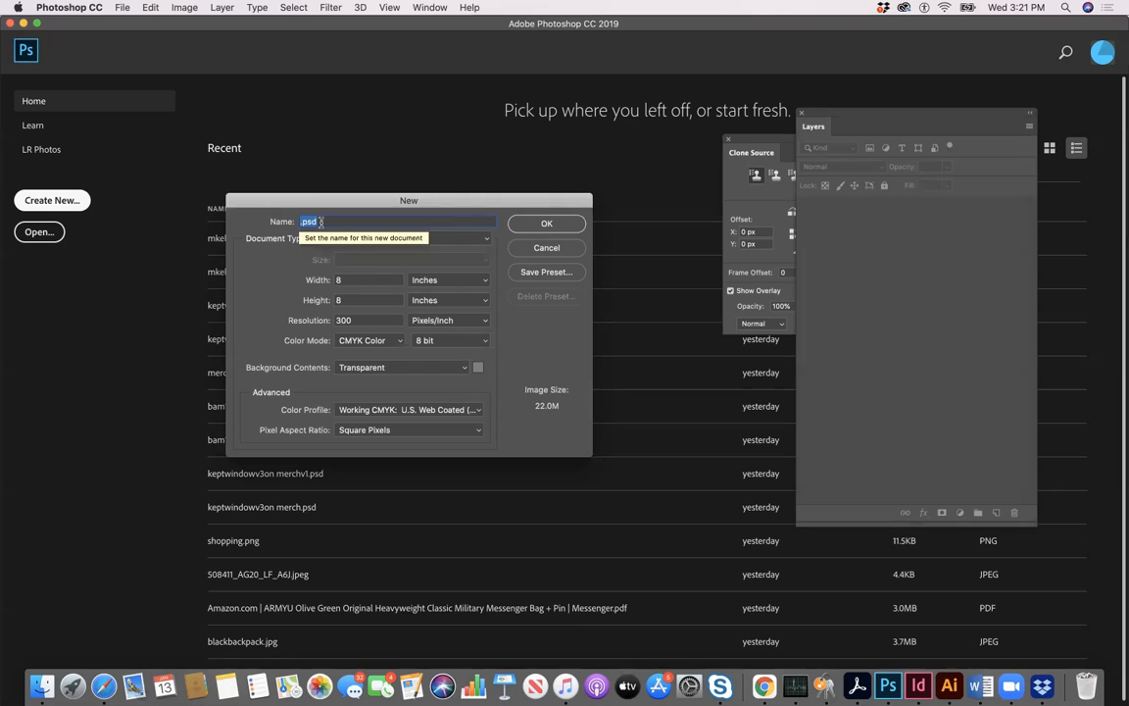
drag(304, 221, 297, 222)
text(mkelly)
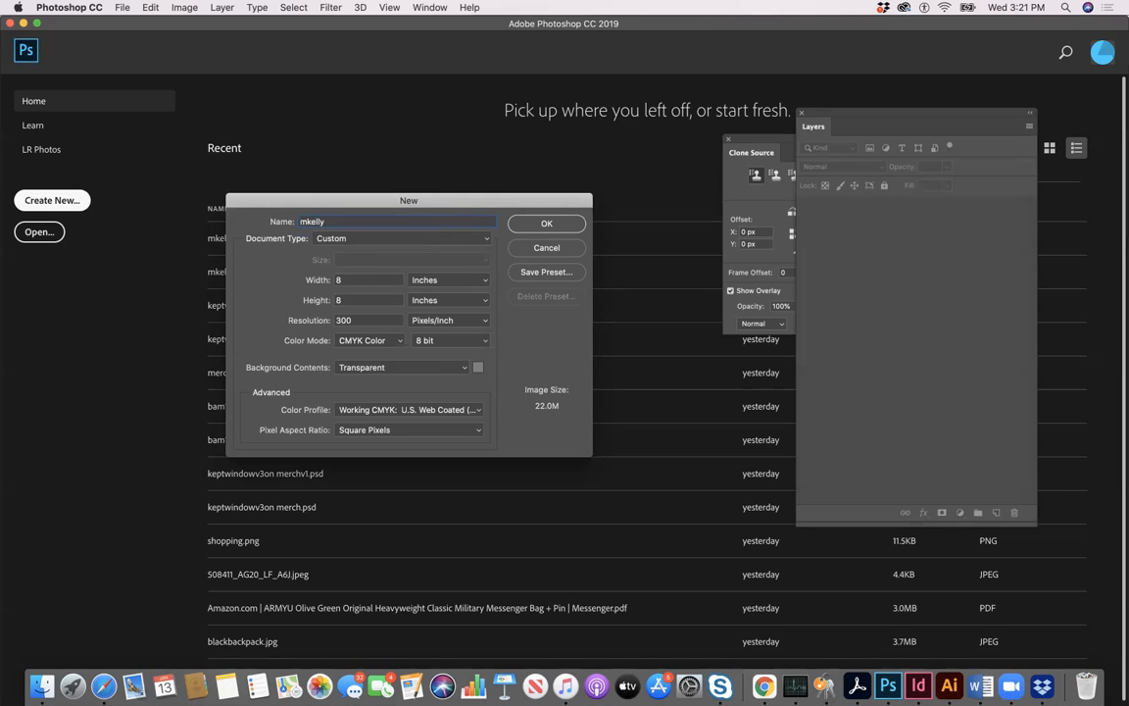
text(_marqee.psd)
- Create the document at 8 × 8 inches and 300 pixels/inch, in CMYK colour with transparent background contents
click(484, 280)
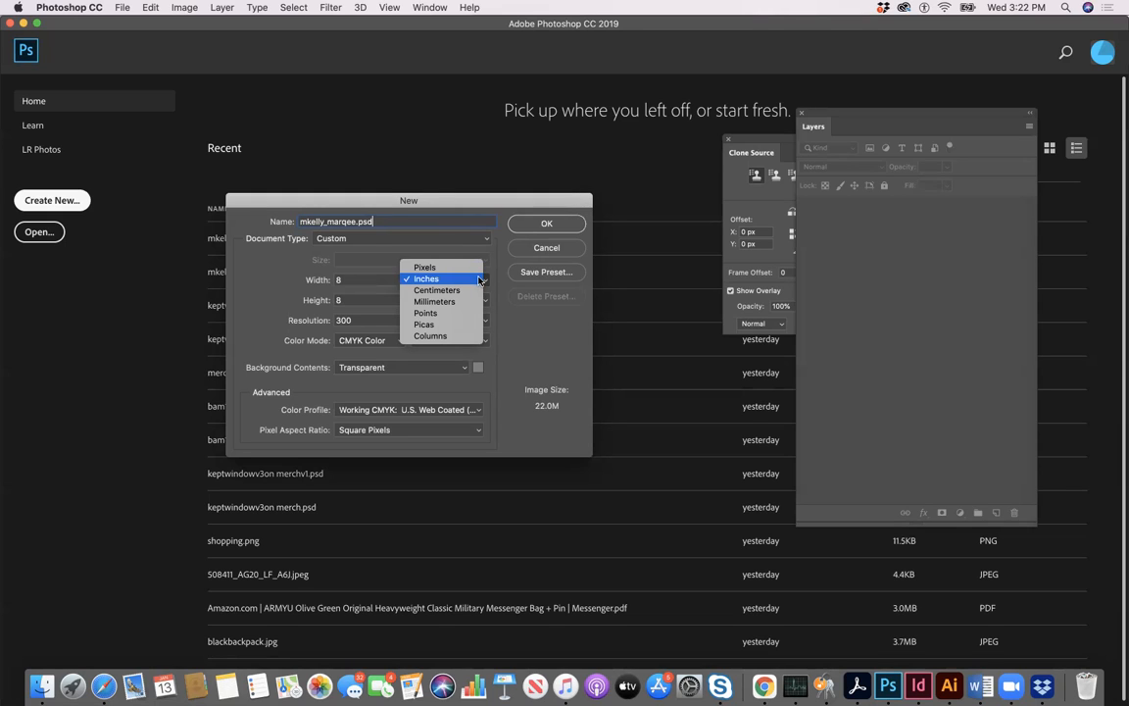
click(479, 281)
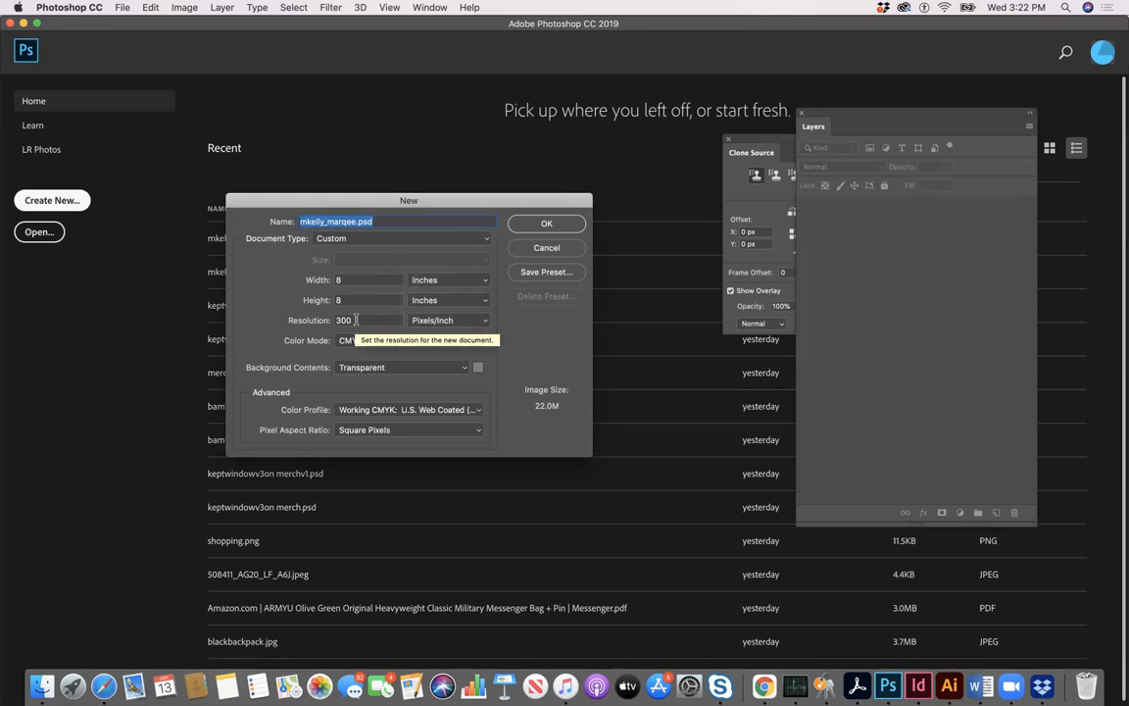
click(485, 321)
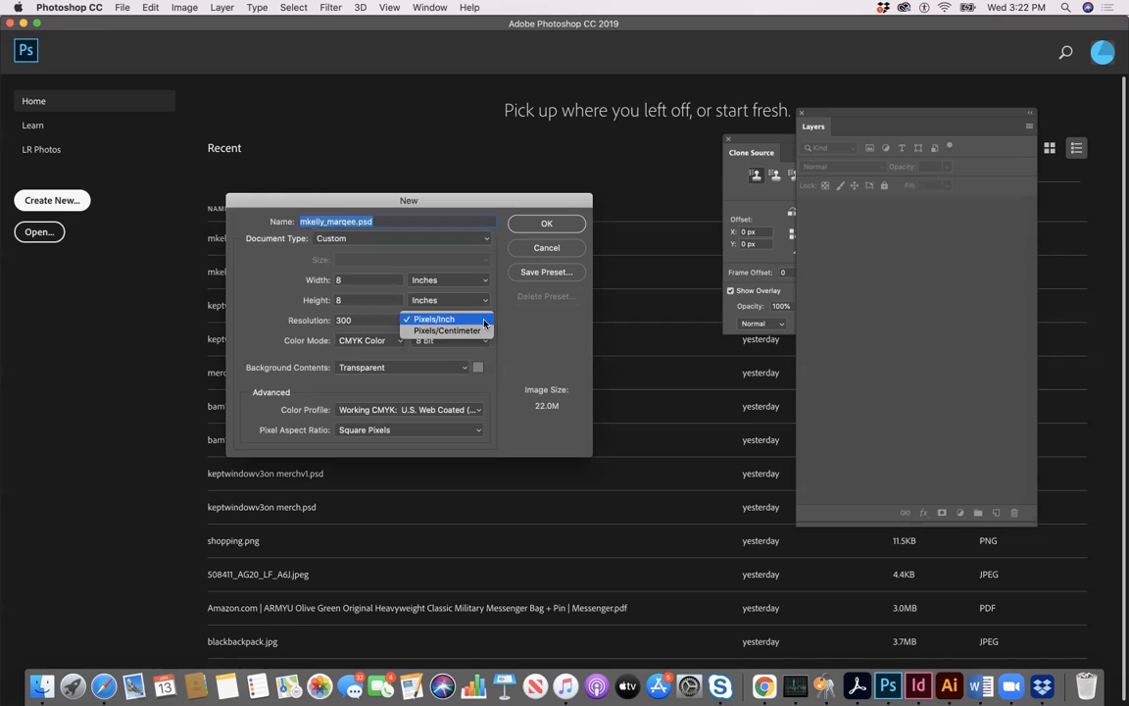
click(485, 321)
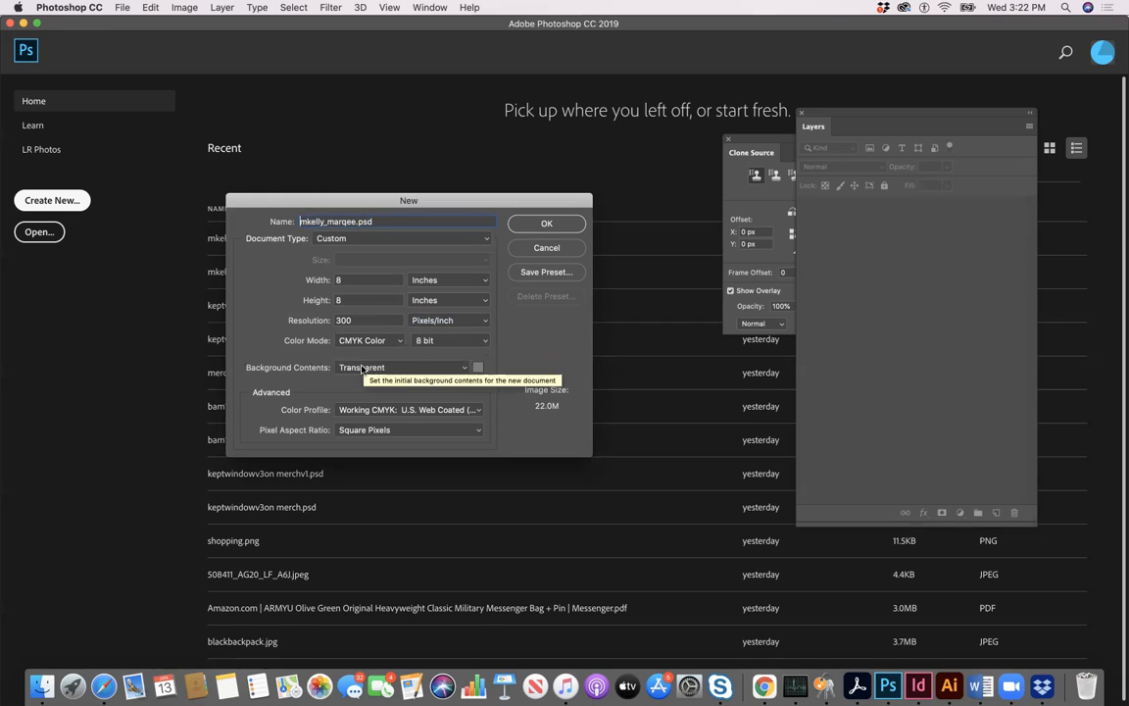
click(541, 224)
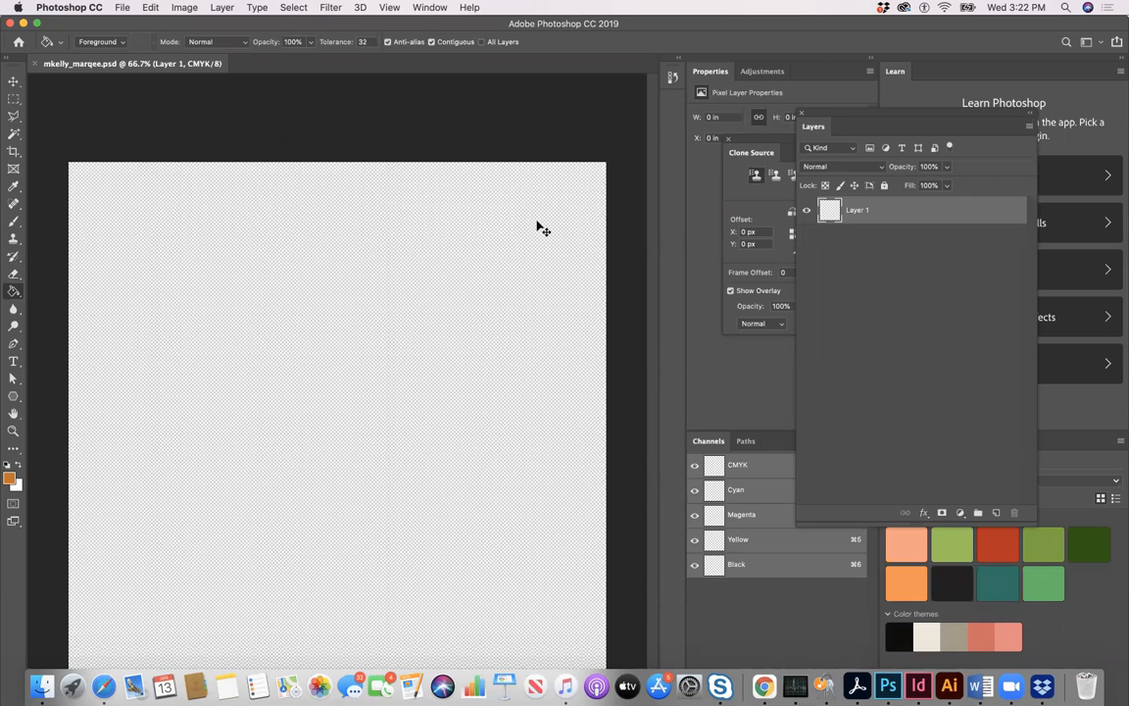
- Place the expanded Layers panel beside the canvas, clear of the artwork
key(super+minus)
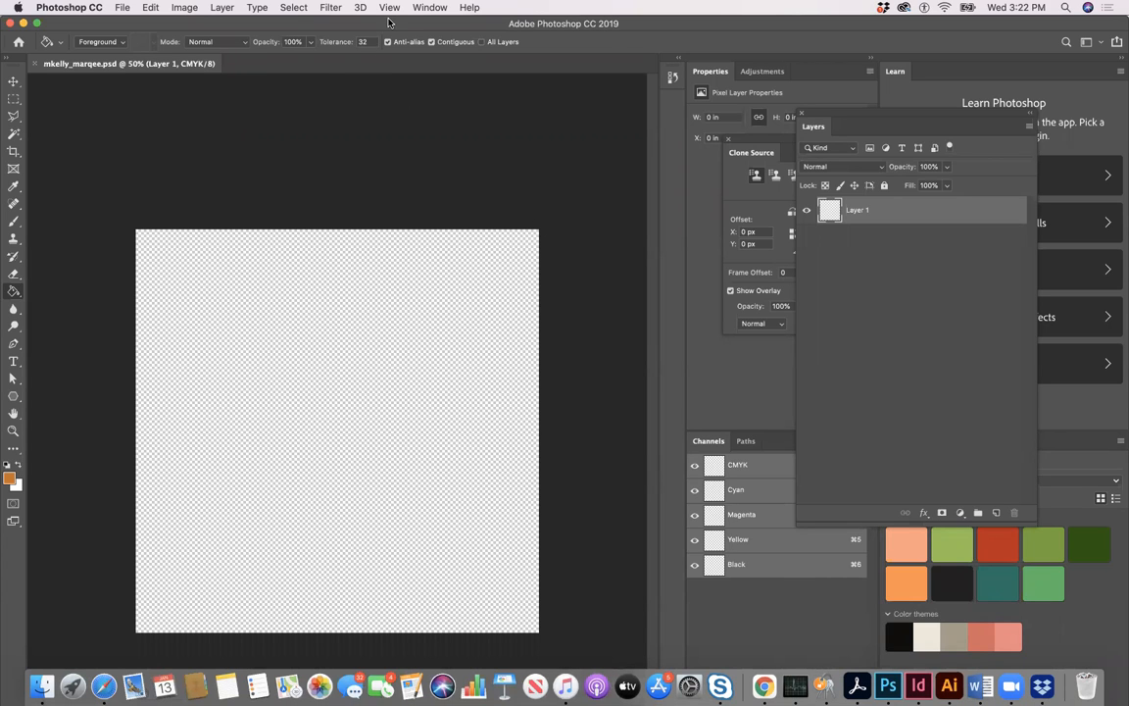
mouse_move(814, 127)
mouse_down()
mouse_move(771, 184)
mouse_move(626, 288)
mouse_move(585, 282)
mouse_up()
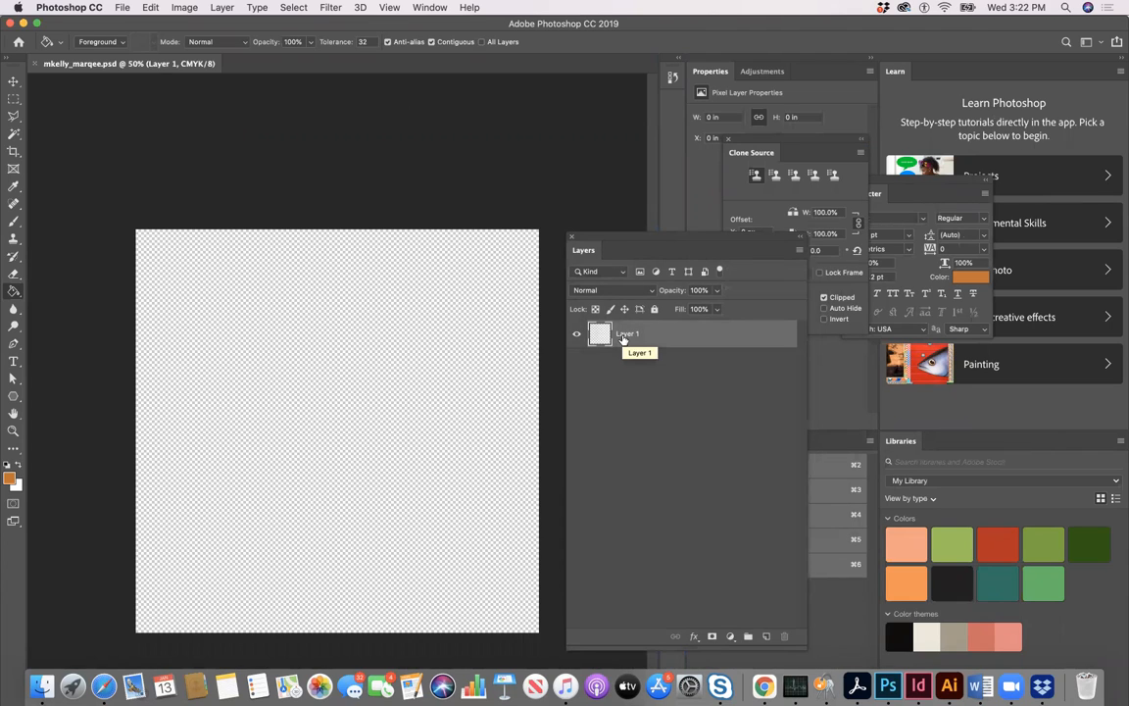
click(800, 251)
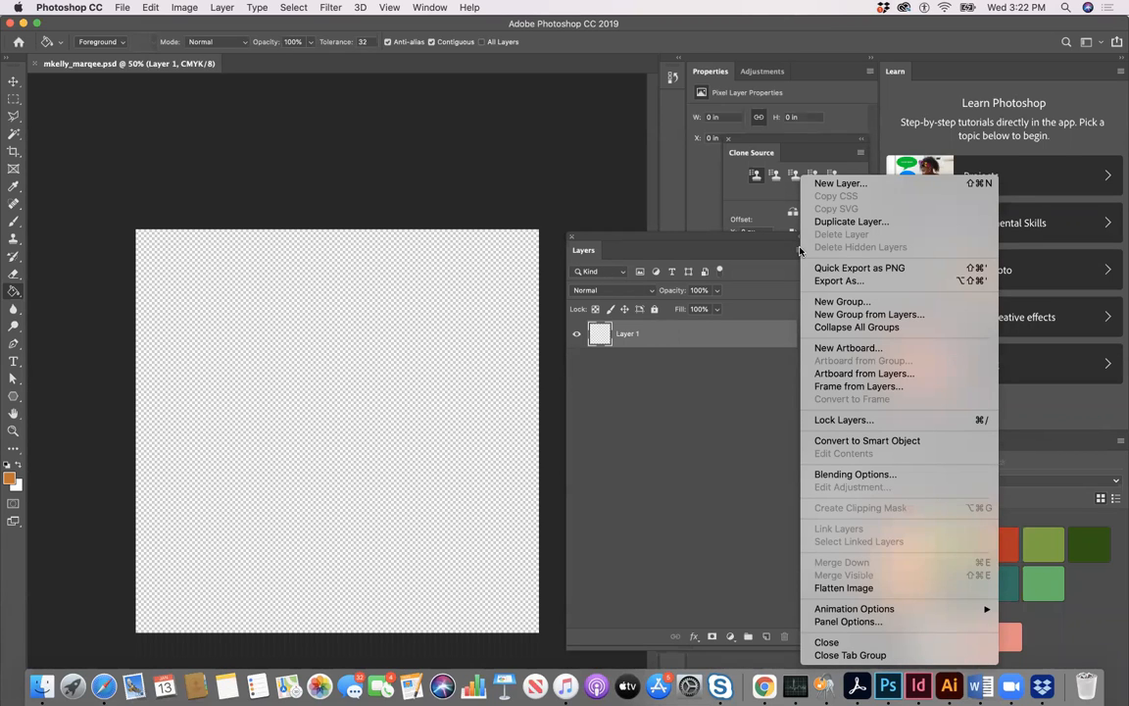
click(798, 250)
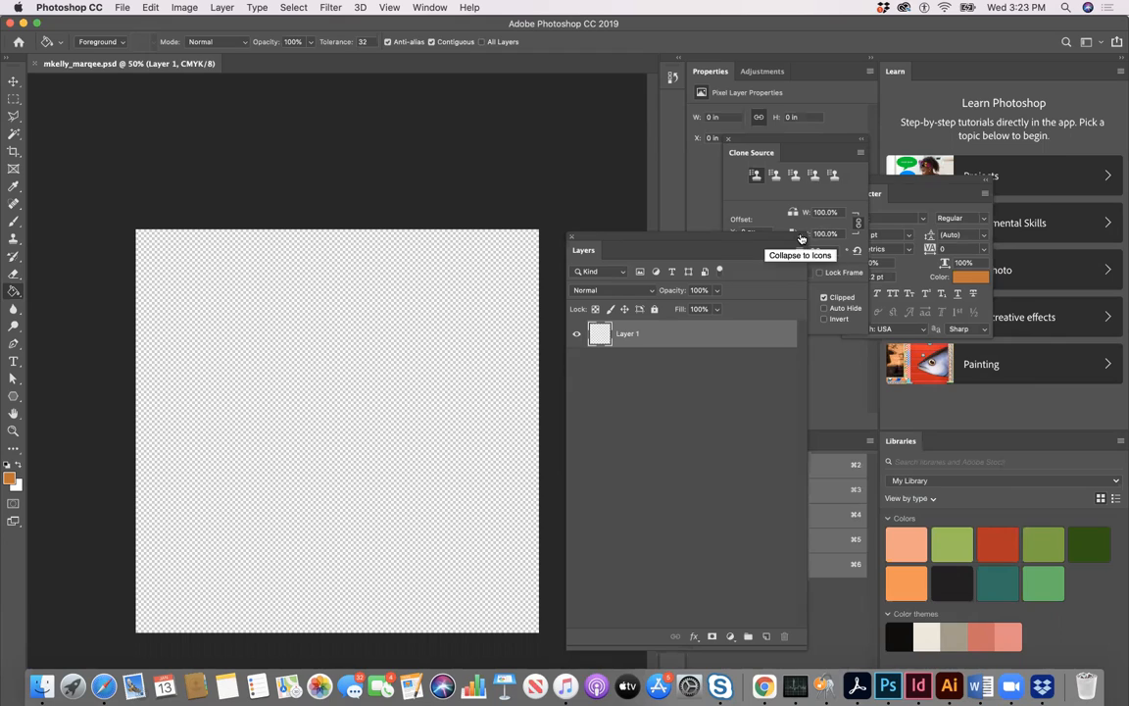
click(801, 238)
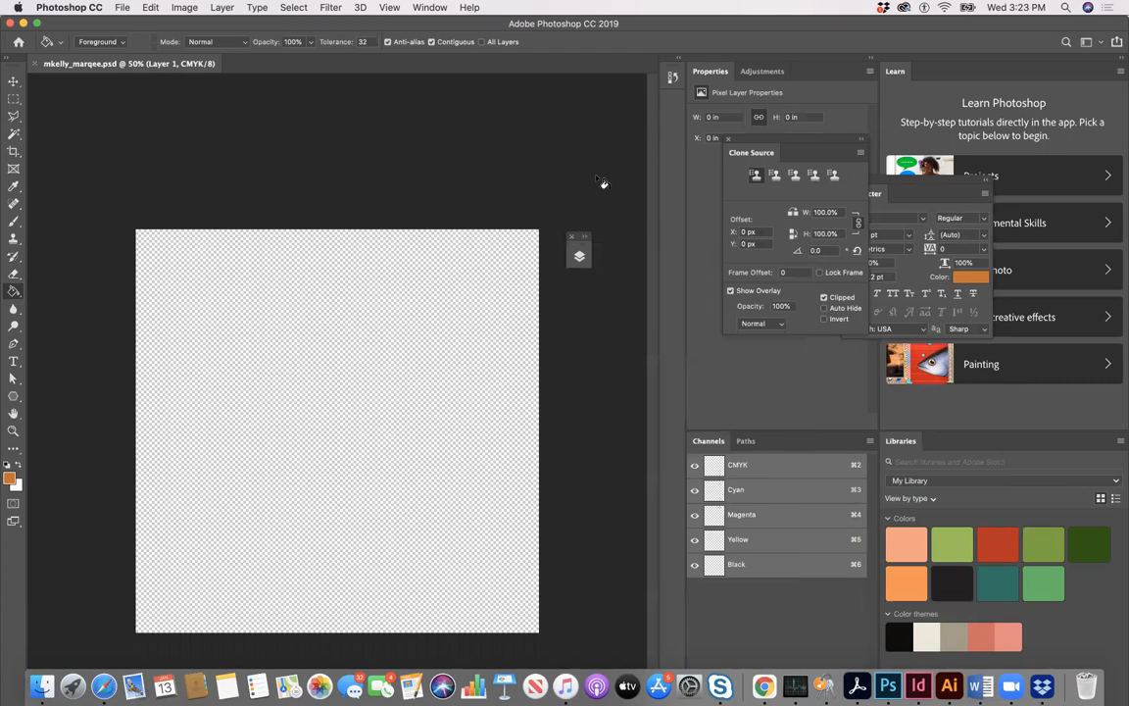
click(430, 8)
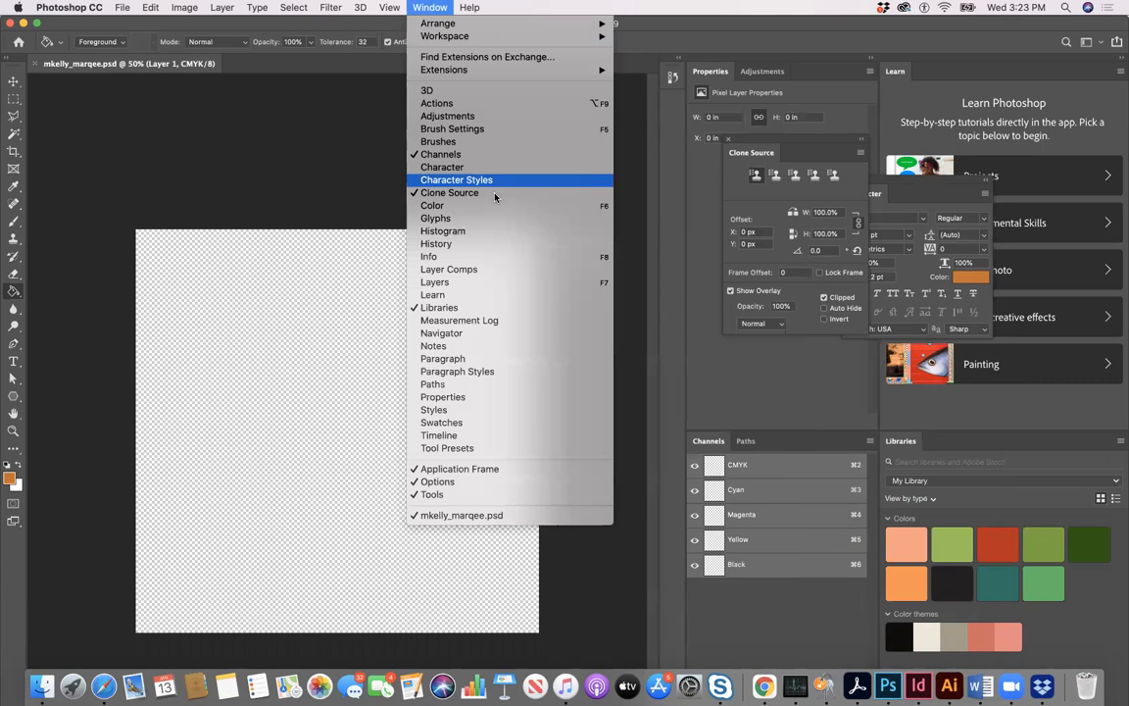
click(524, 283)
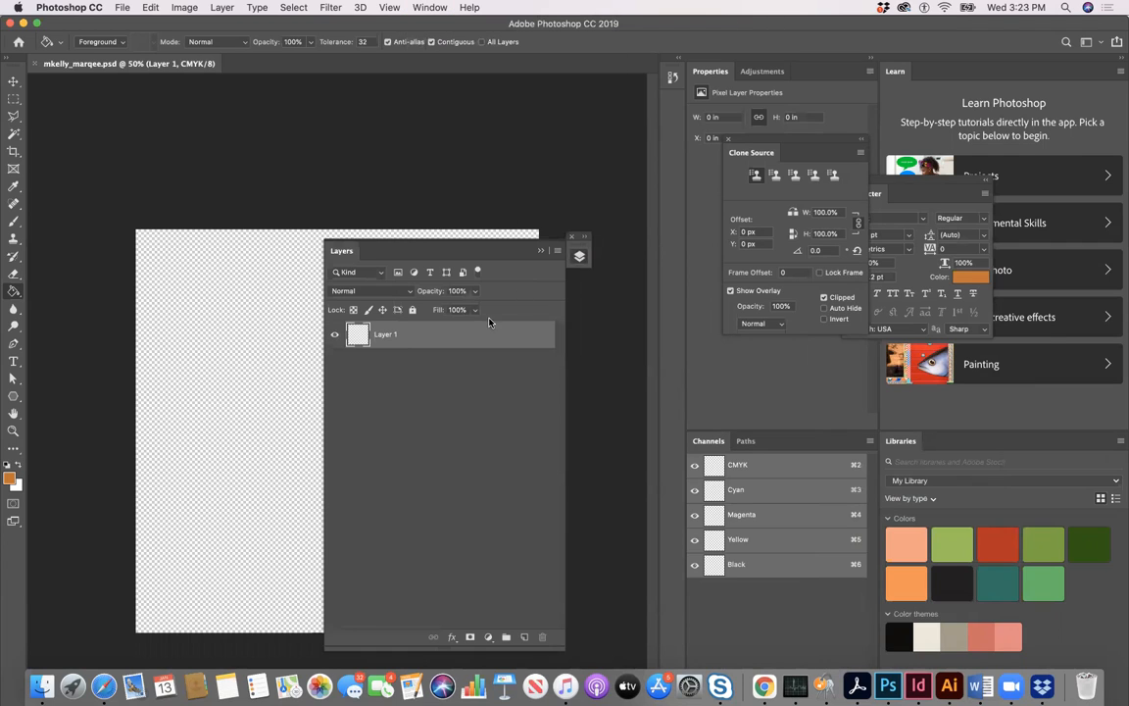
drag(469, 250, 735, 265)
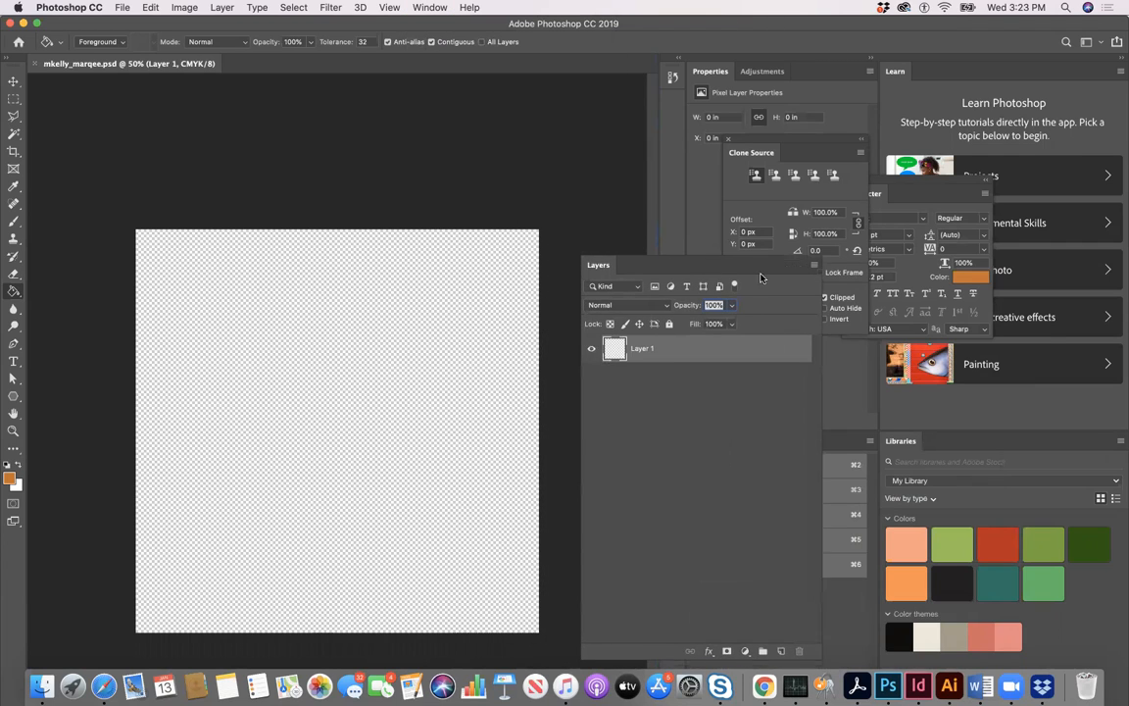
- Add a new layer named "bluecircle" above Layer 1
click(812, 264)
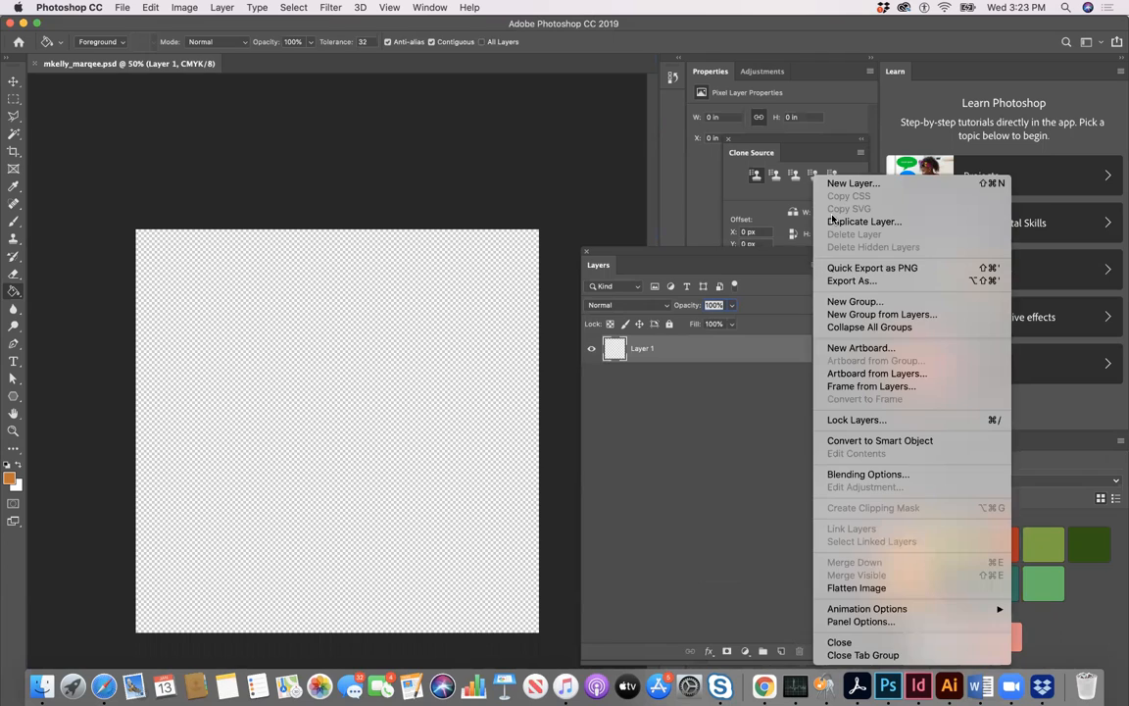
click(837, 183)
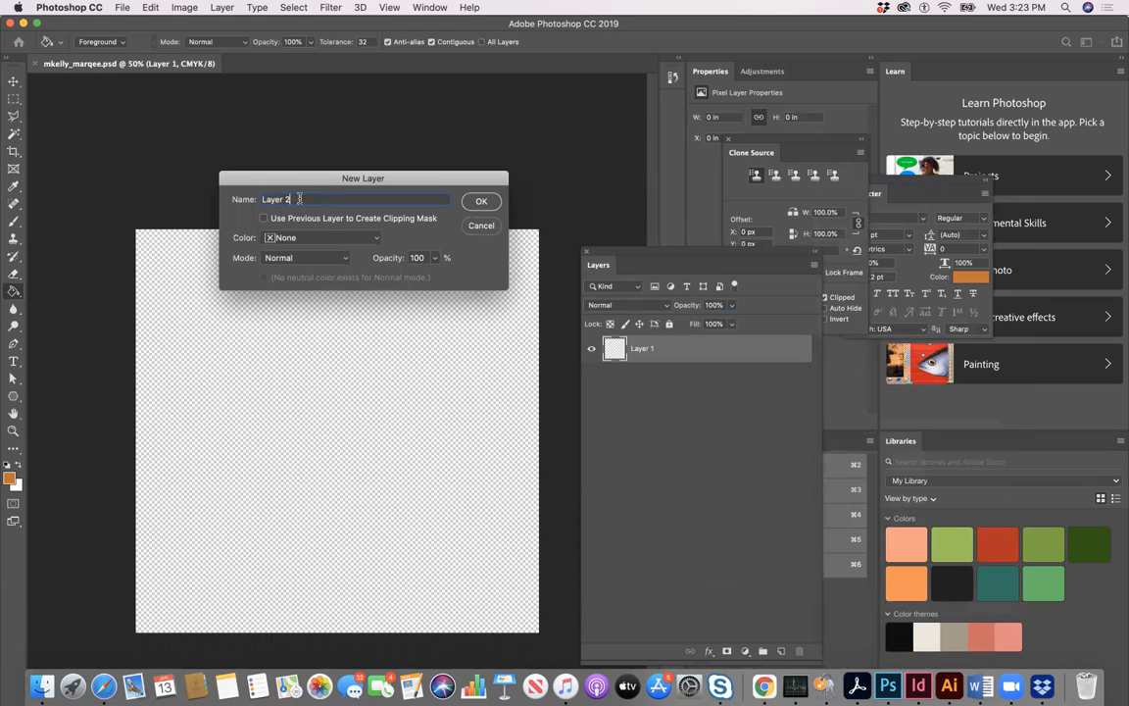
text(bluecircle)
click(481, 203)
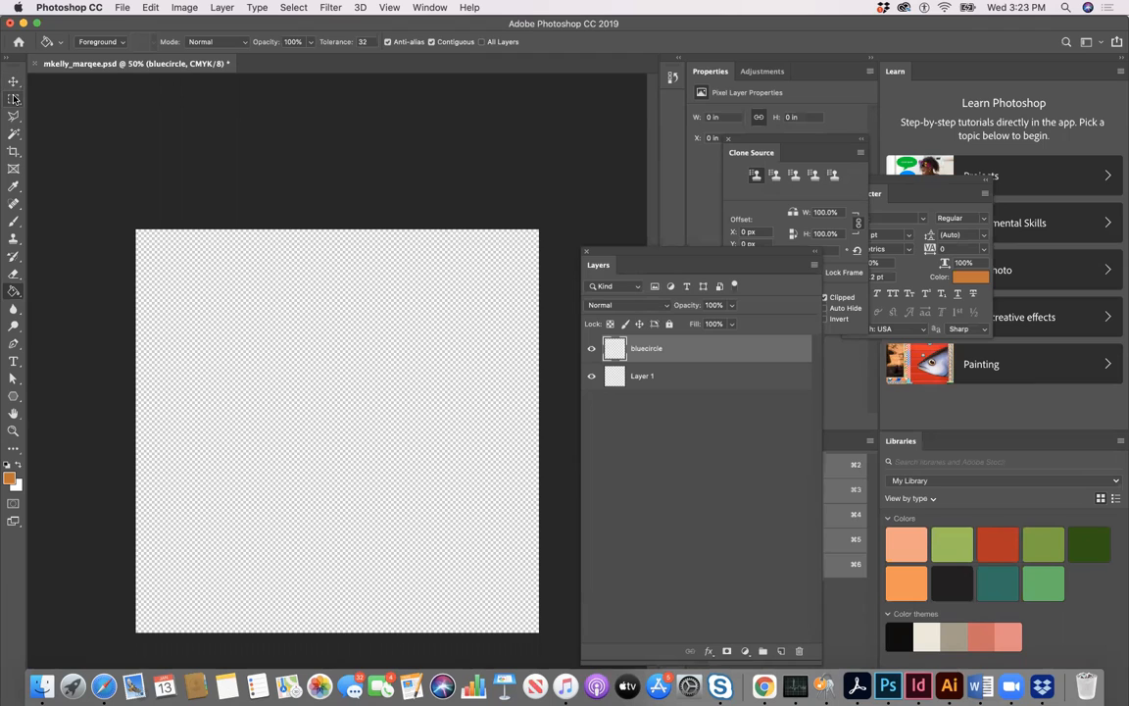
- Float the tool palette beside the canvas and draw an Elliptical Marquee selection about 2.4 × 2.5 in in the canvas's upper-left area
drag(15, 56, 48, 67)
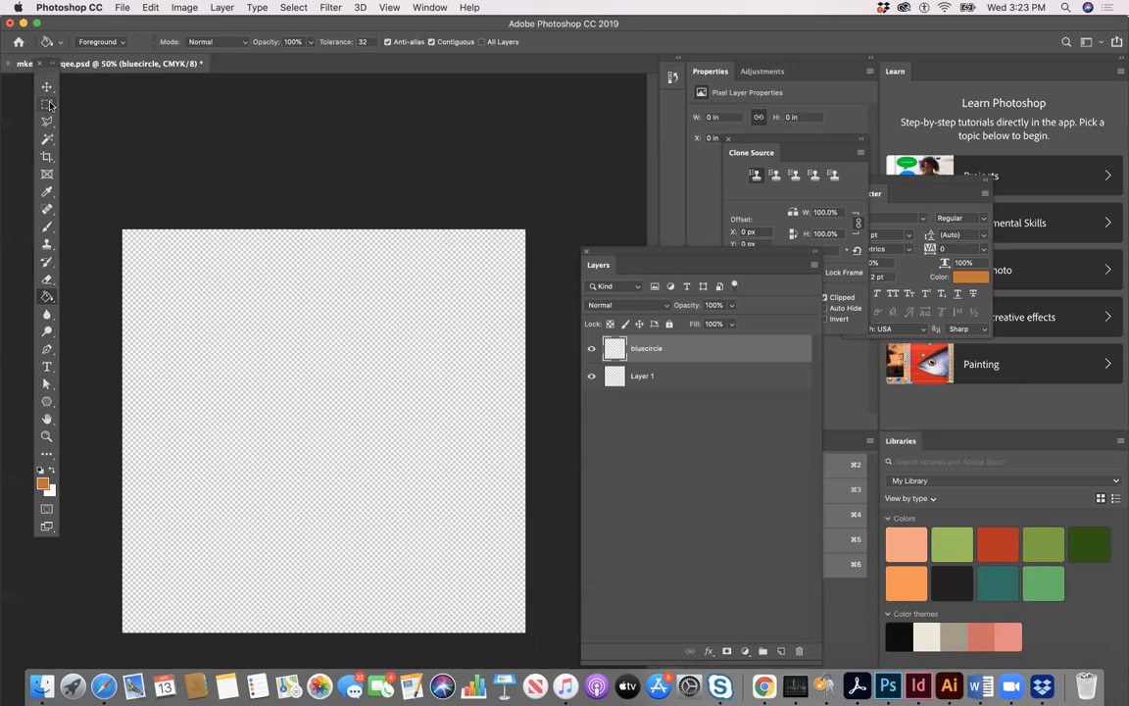
click(49, 103)
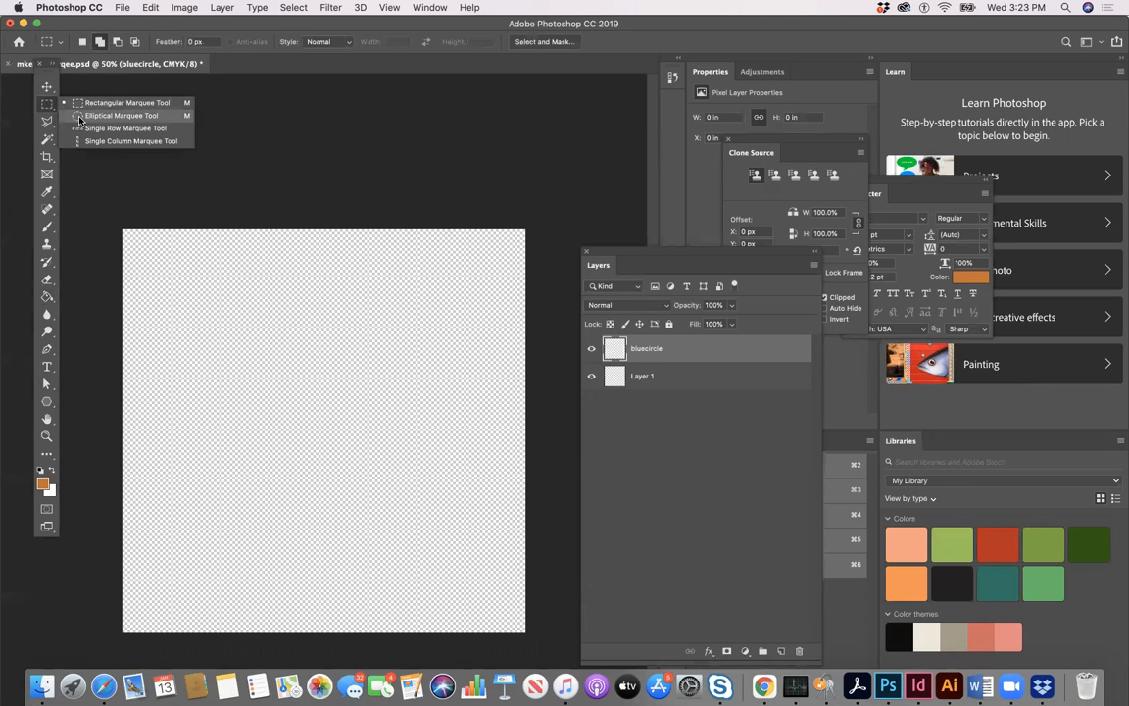
click(80, 116)
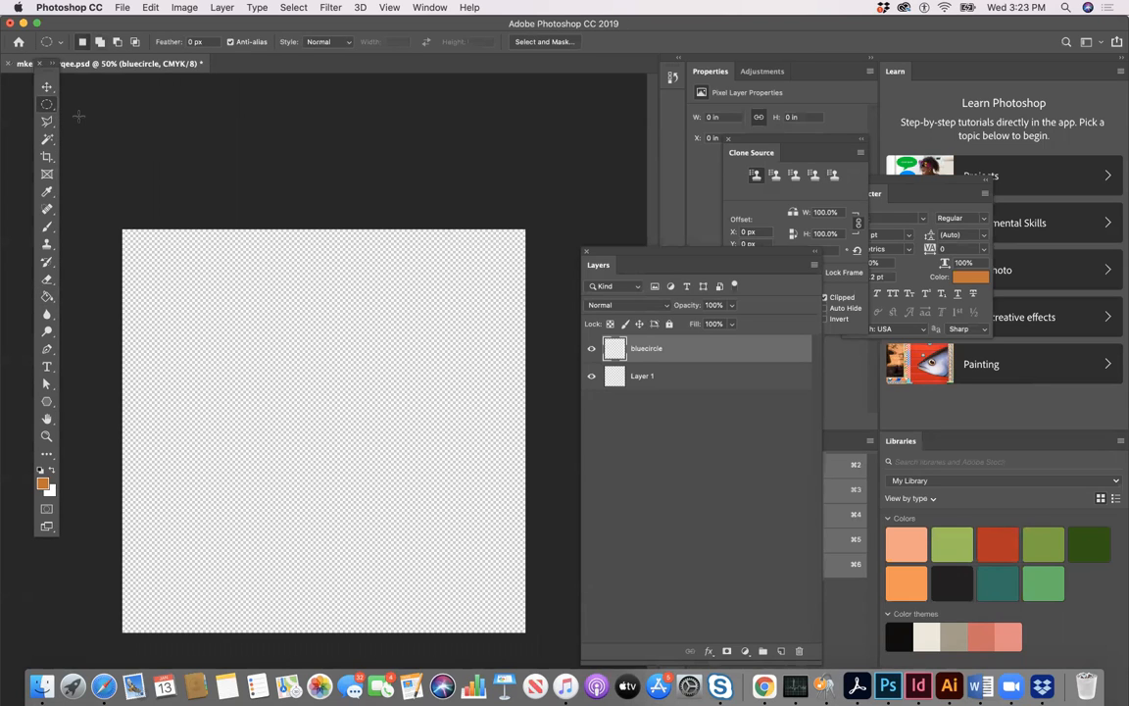
drag(183, 299, 217, 310)
drag(289, 405, 302, 426)
- Set the foreground colour to blue #2048a4 and fill the circular selection with the Paint Bucket on the bluecircle layer
click(43, 482)
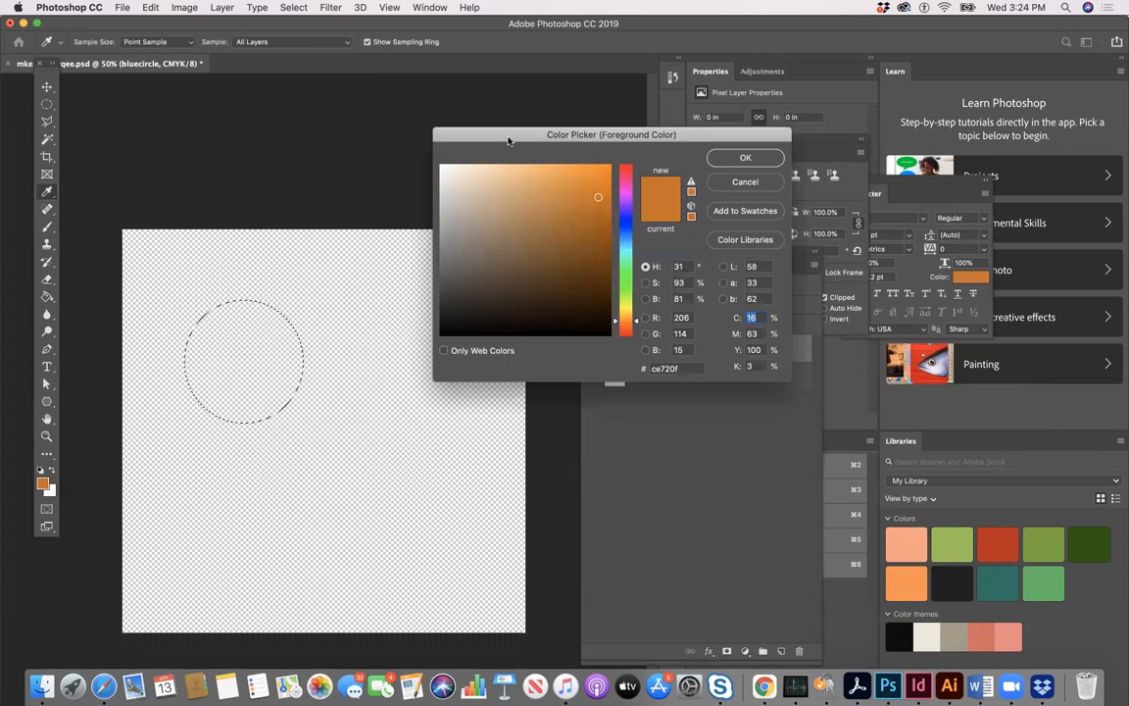
drag(508, 141, 425, 136)
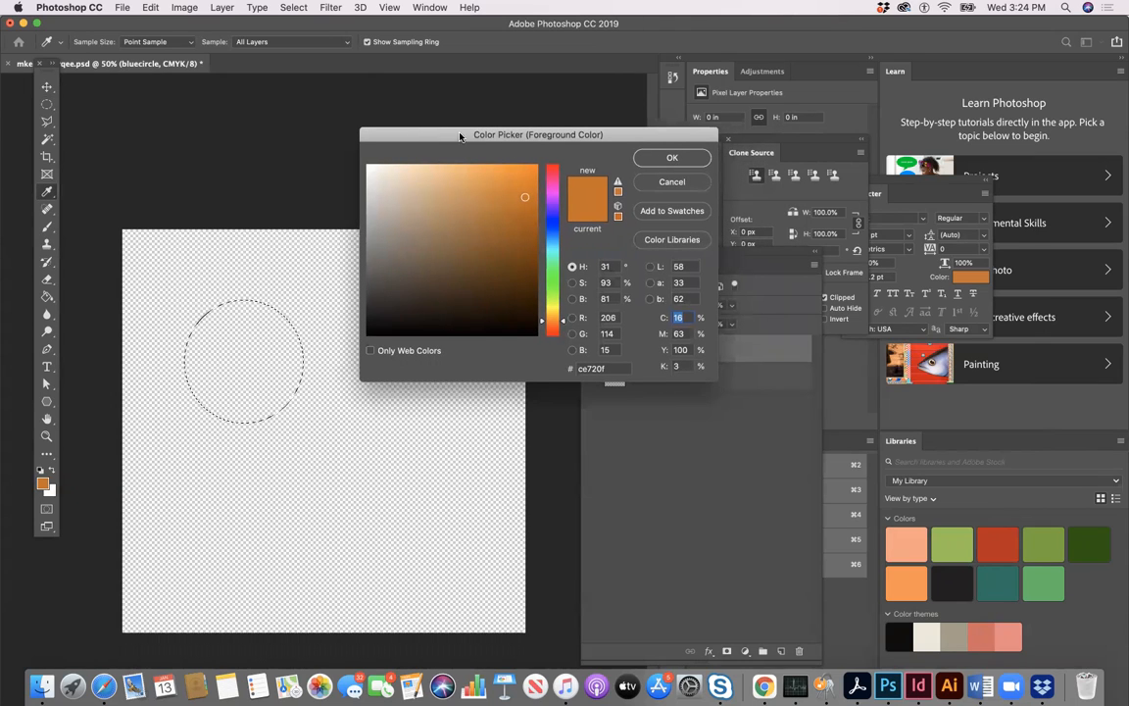
click(553, 231)
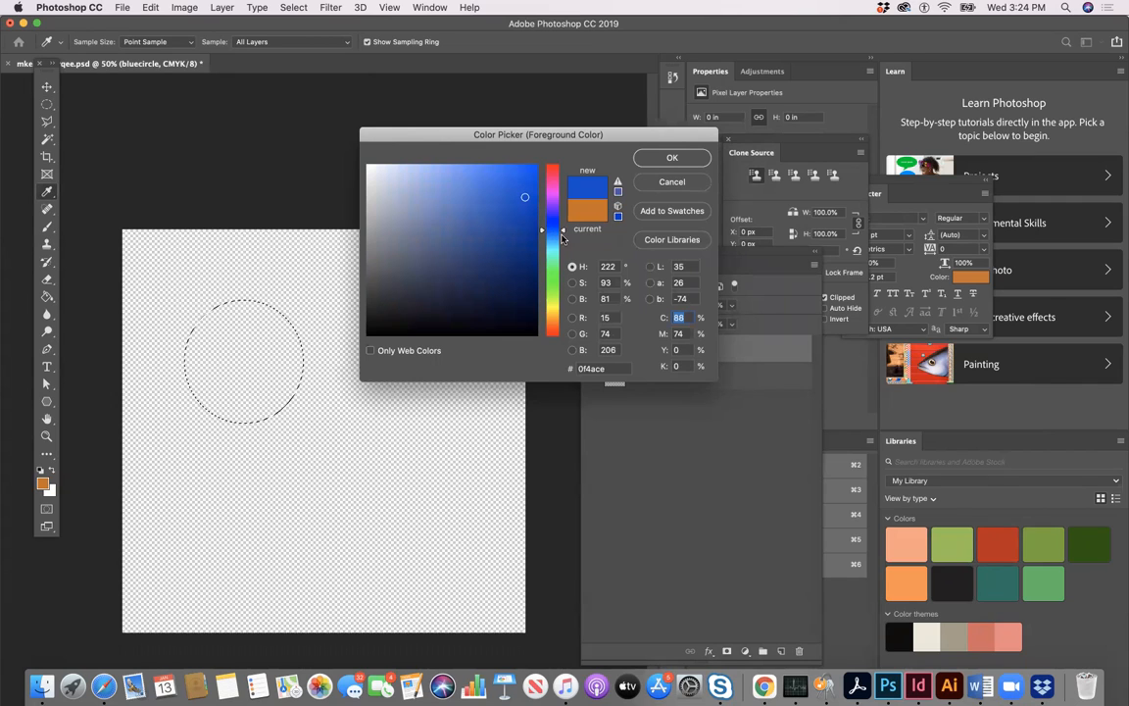
click(518, 184)
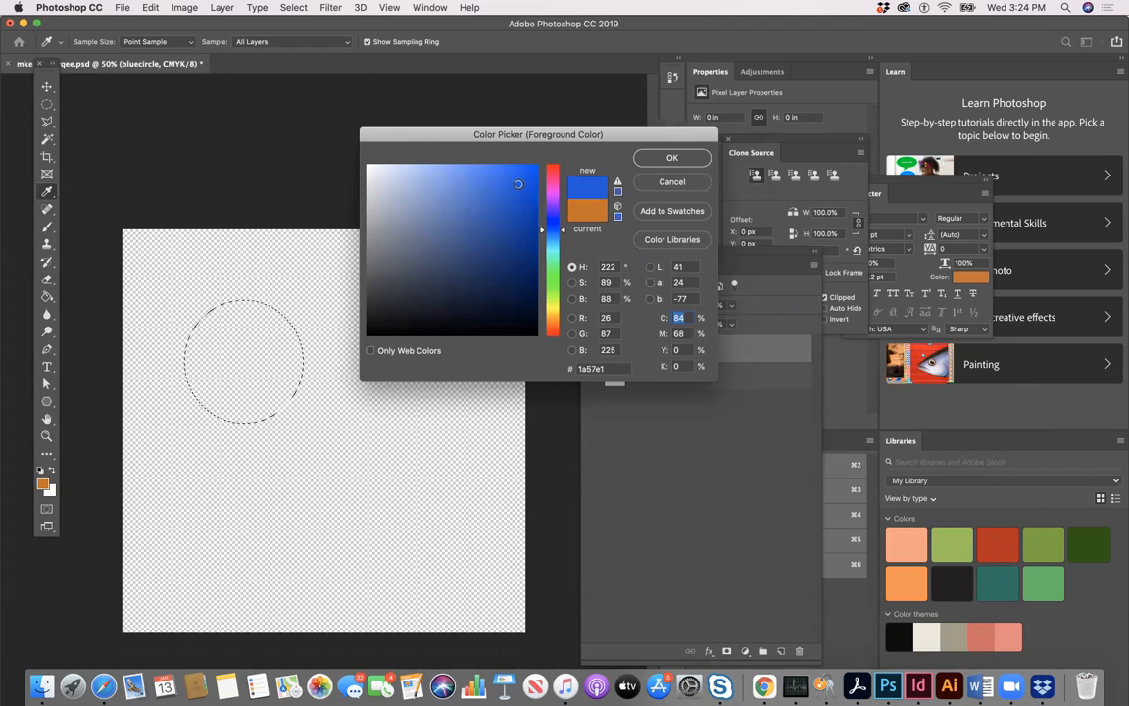
click(502, 191)
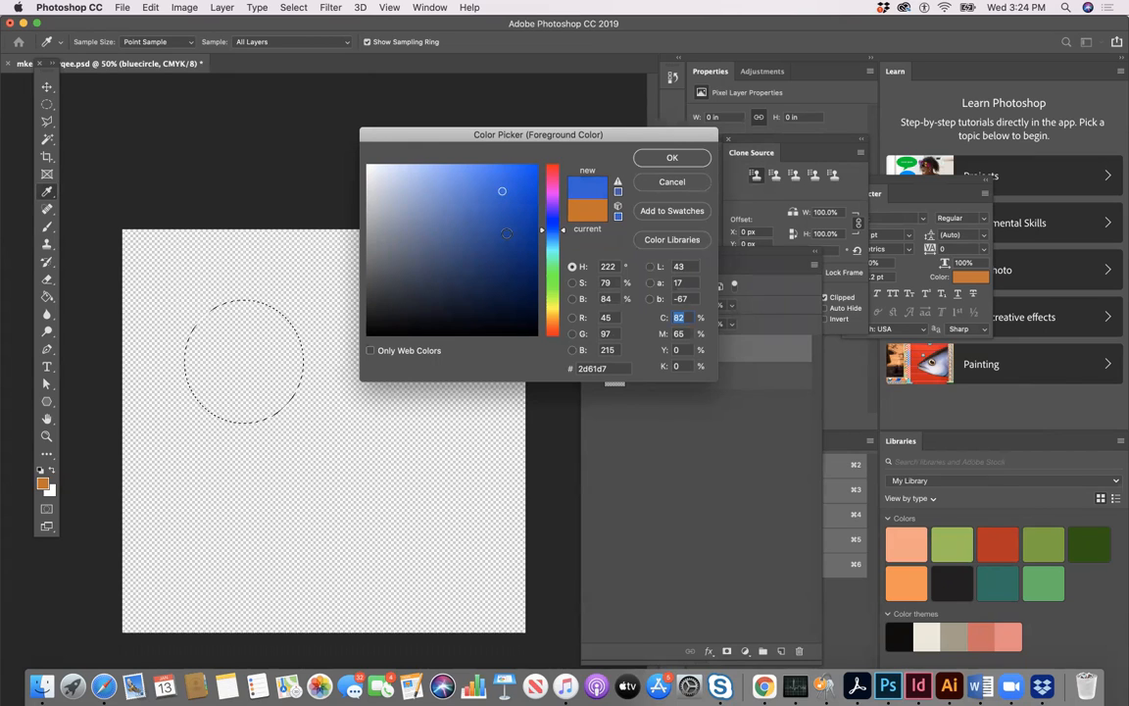
click(505, 224)
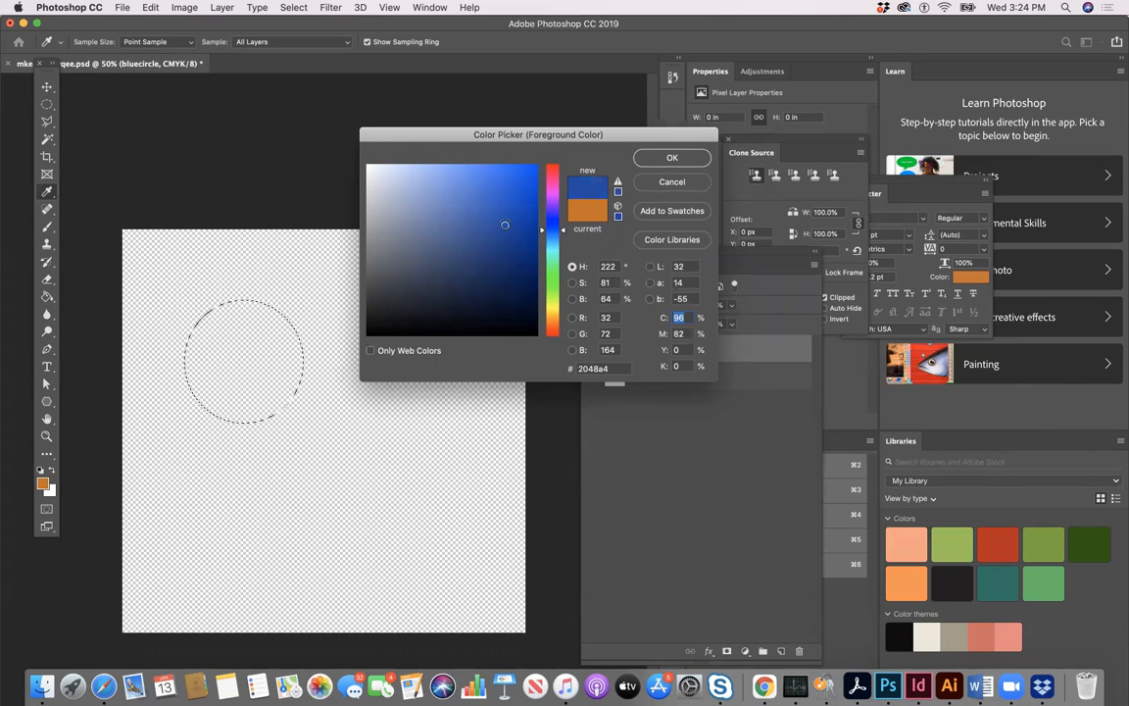
click(672, 158)
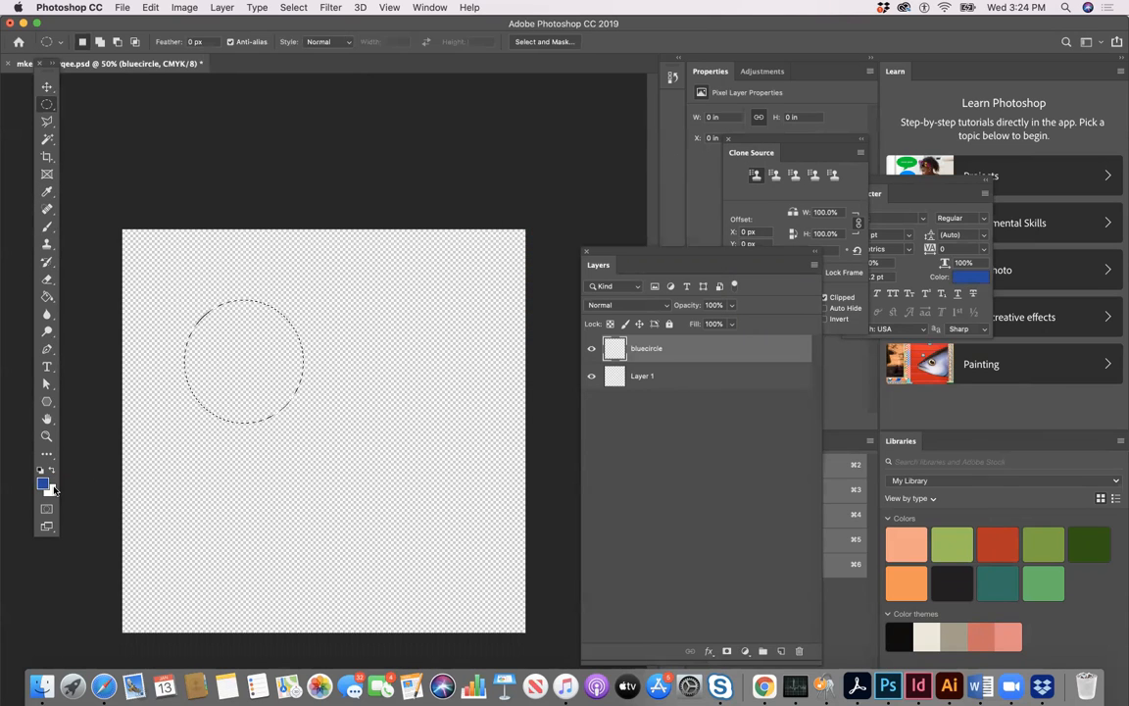
click(46, 298)
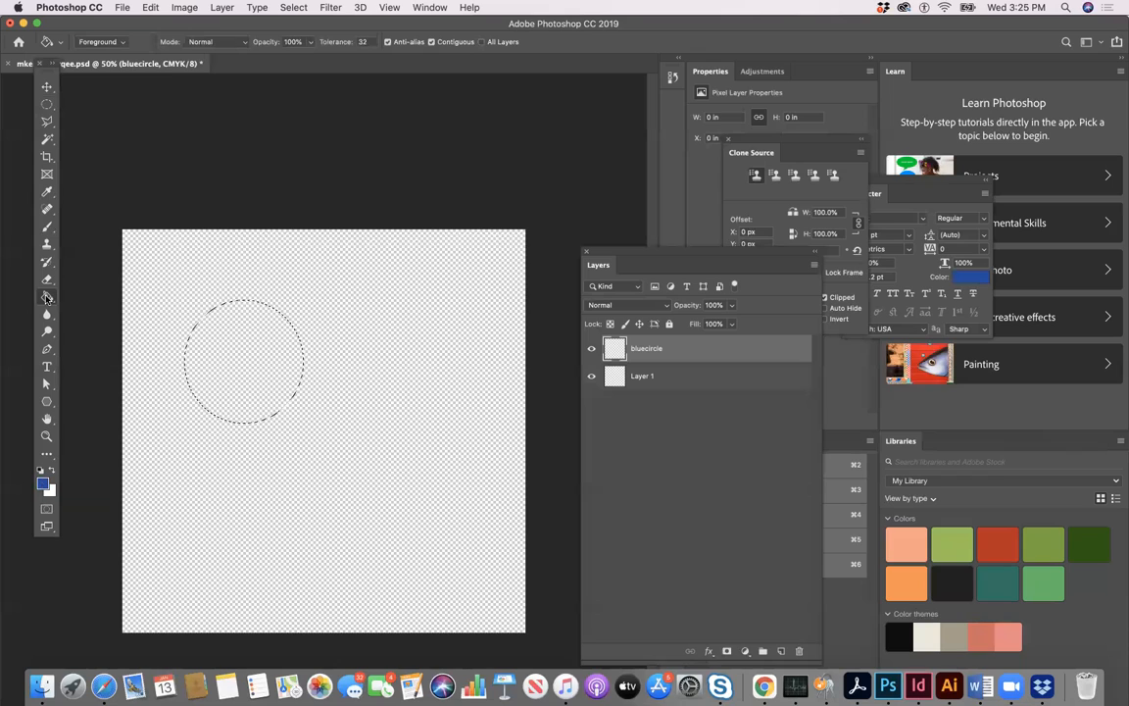
click(217, 343)
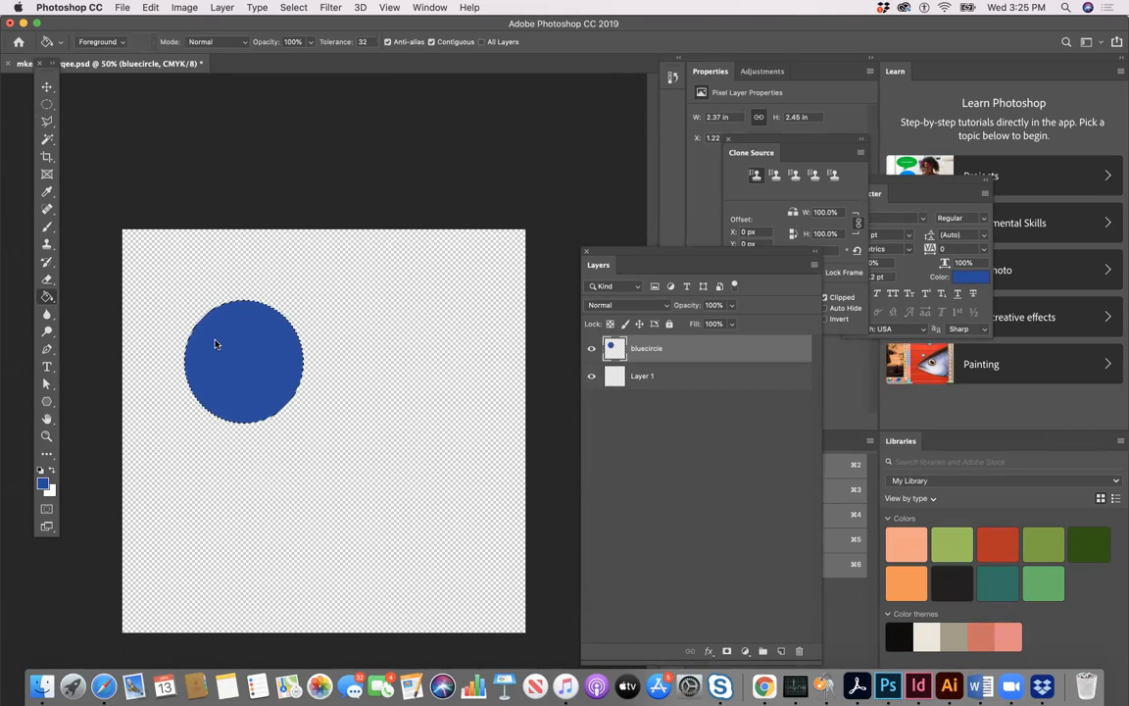
- Move the Layers panel closer to the canvas and lower the bluecircle layer's opacity to 75%
drag(619, 255, 584, 238)
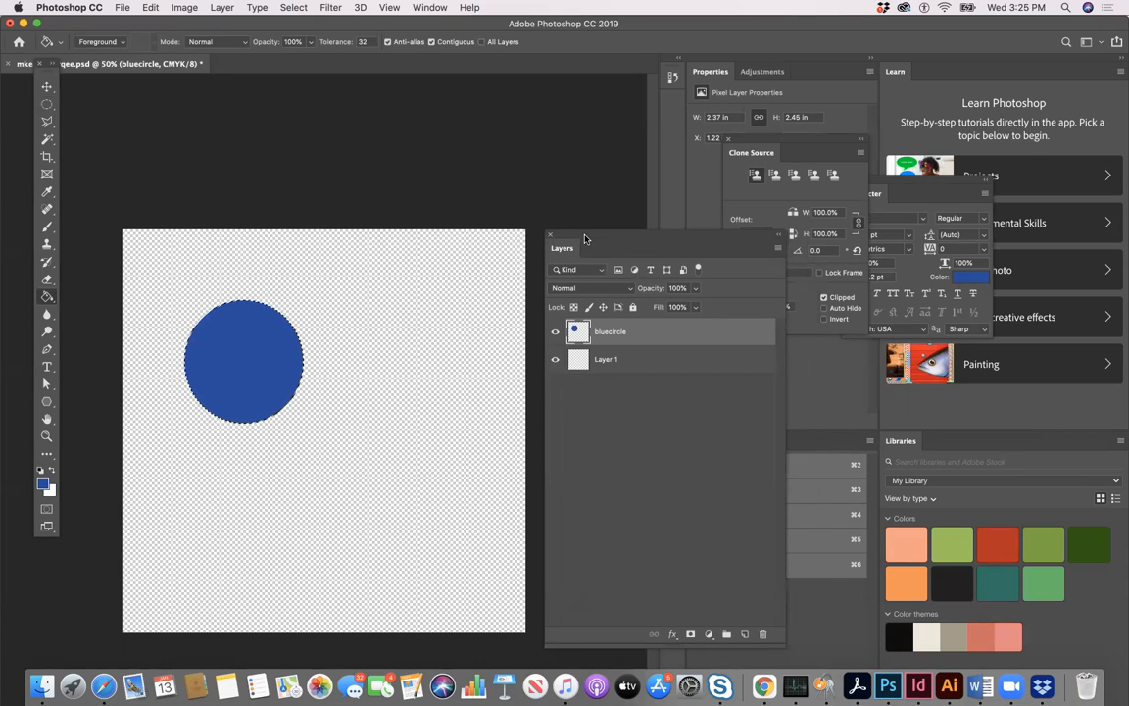
click(695, 290)
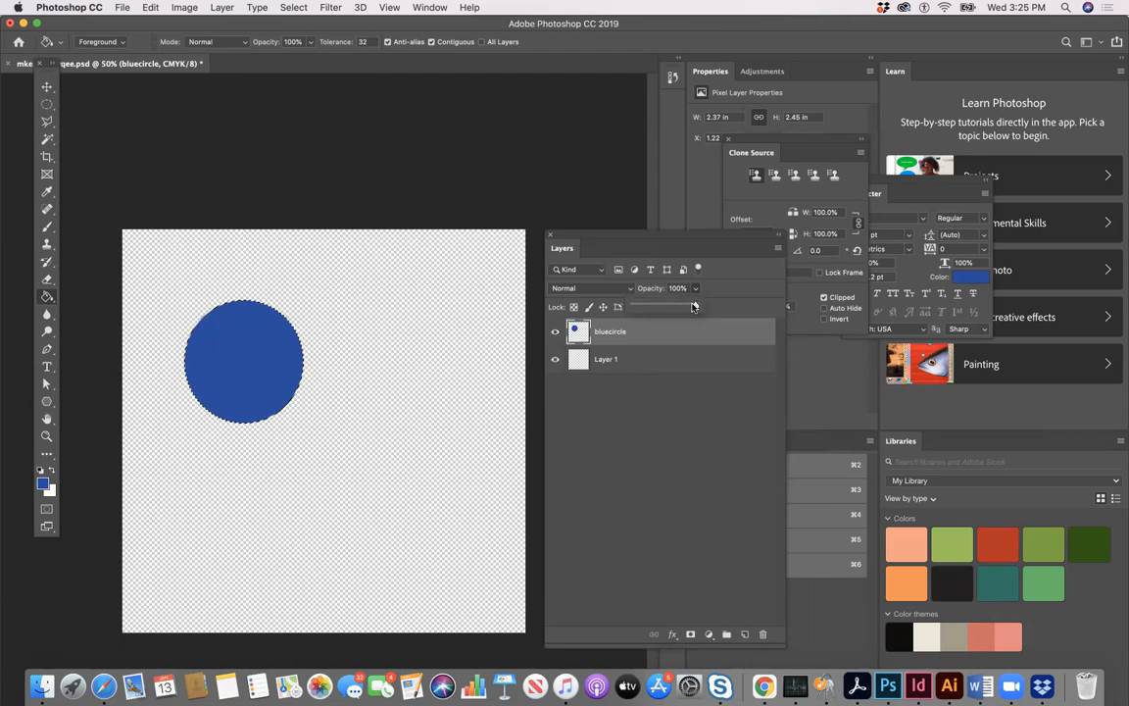
mouse_move(695, 305)
mouse_down()
mouse_move(666, 307)
mouse_move(681, 307)
mouse_up()
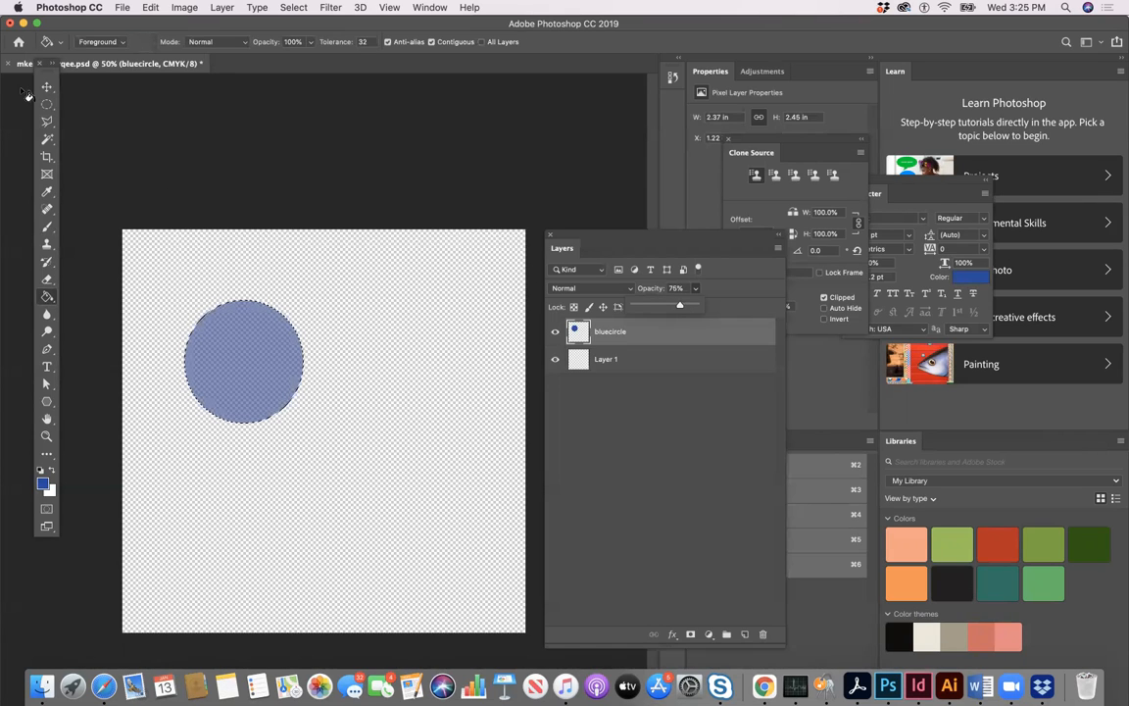
- Deselect the circle and move it to the lower middle of the canvas, at about X 2.82 in
key(super+d)
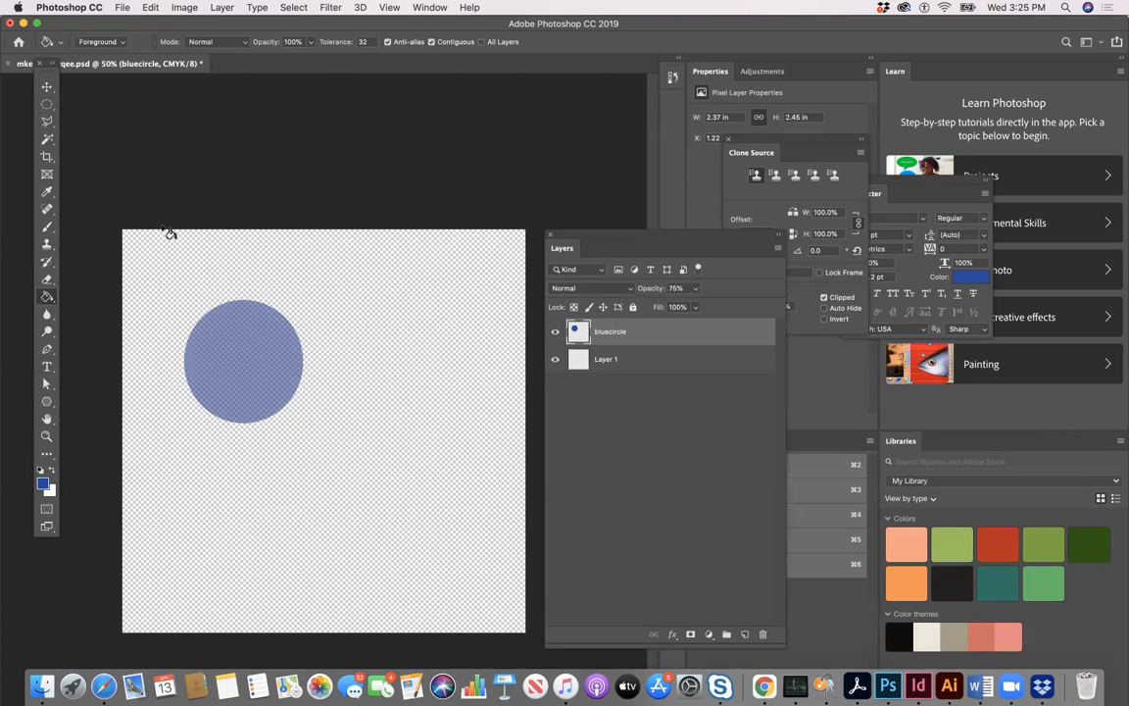
click(47, 87)
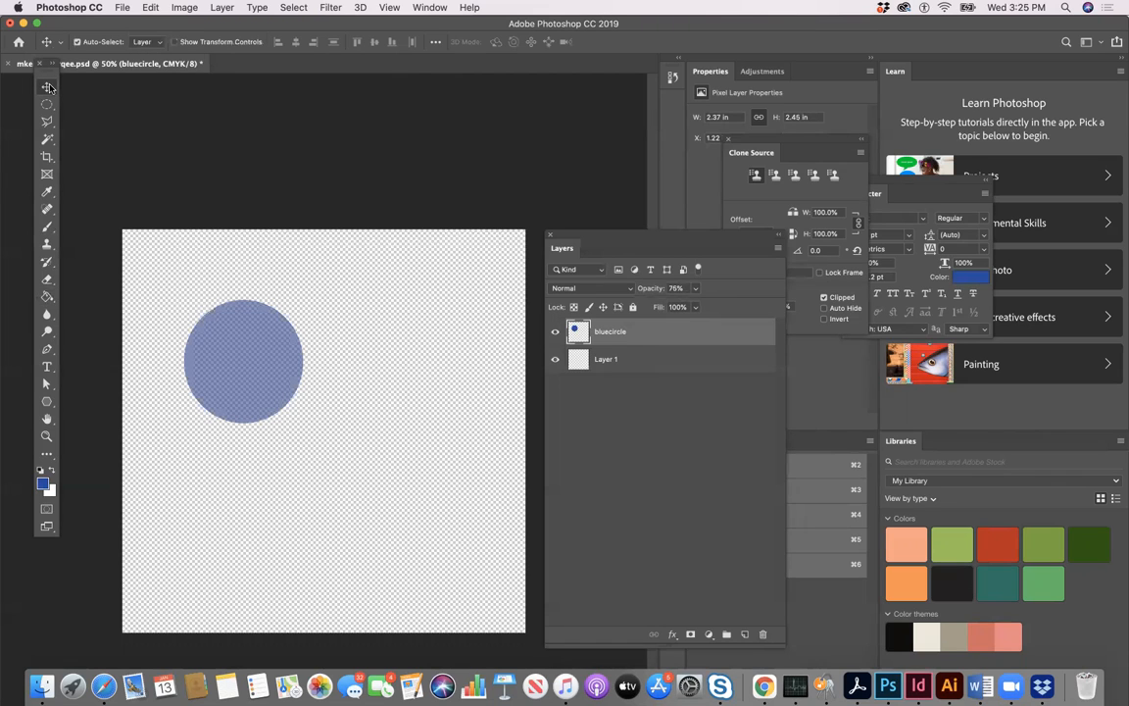
drag(261, 361, 342, 542)
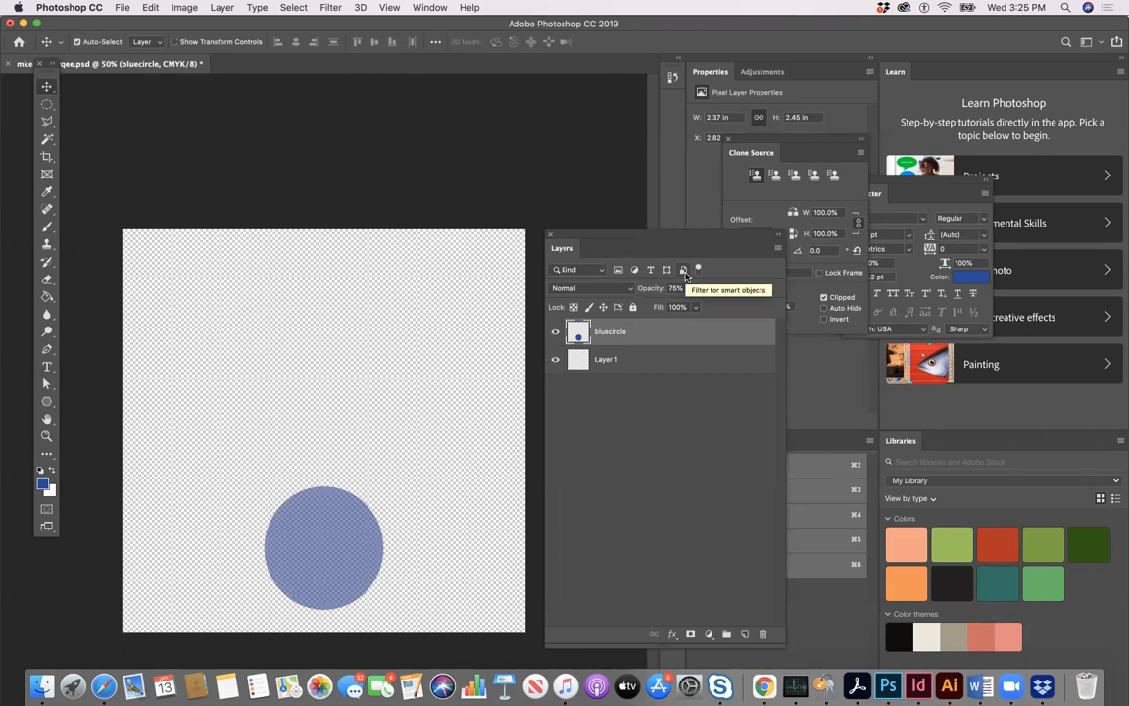
- Show the rulers and place a horizontal guide at the circle's top edge and a vertical guide at its left edge
key(super+r)
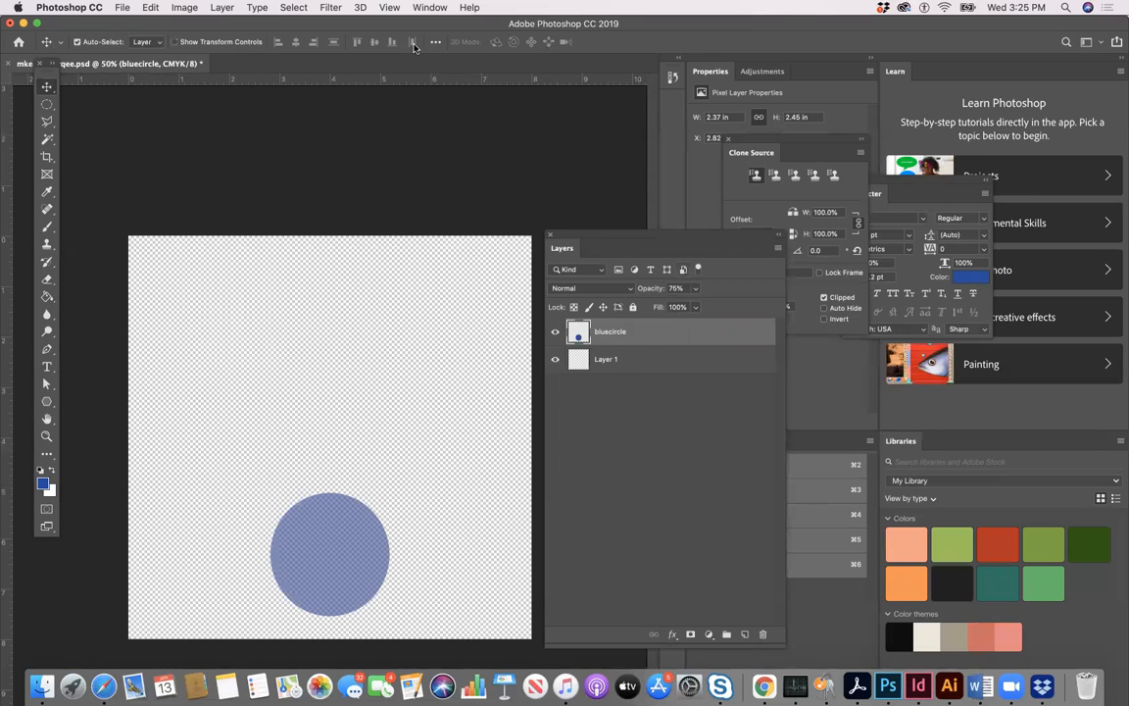
drag(181, 23, 218, 23)
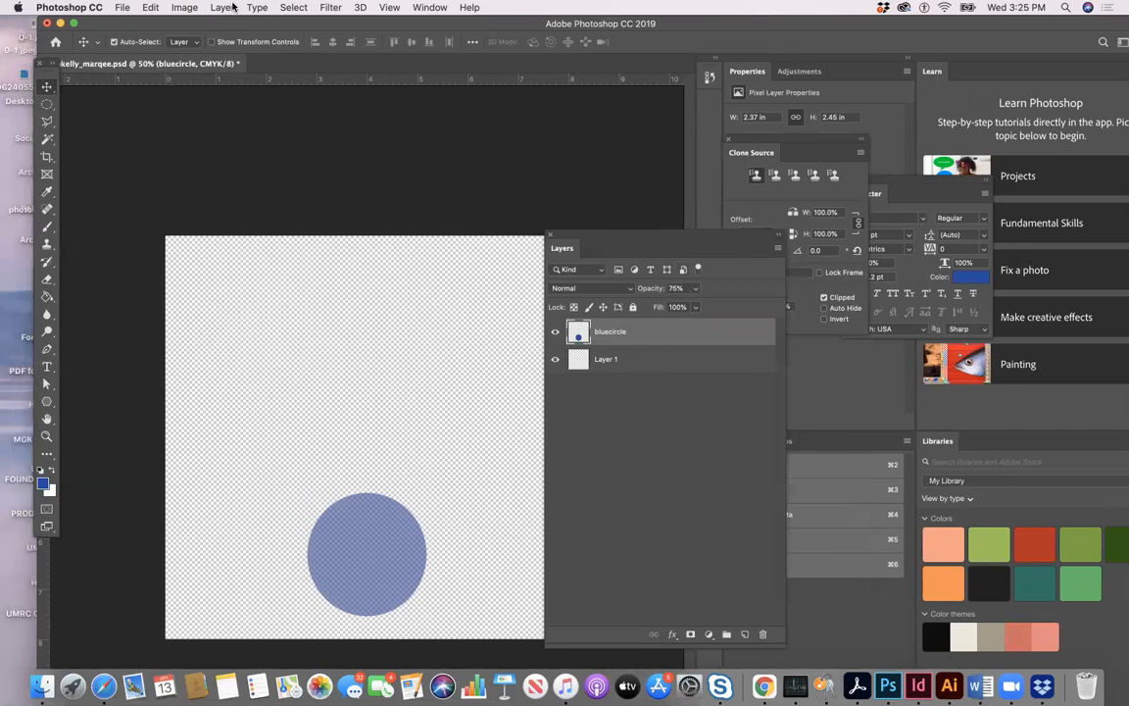
drag(292, 81, 415, 493)
drag(44, 558, 307, 553)
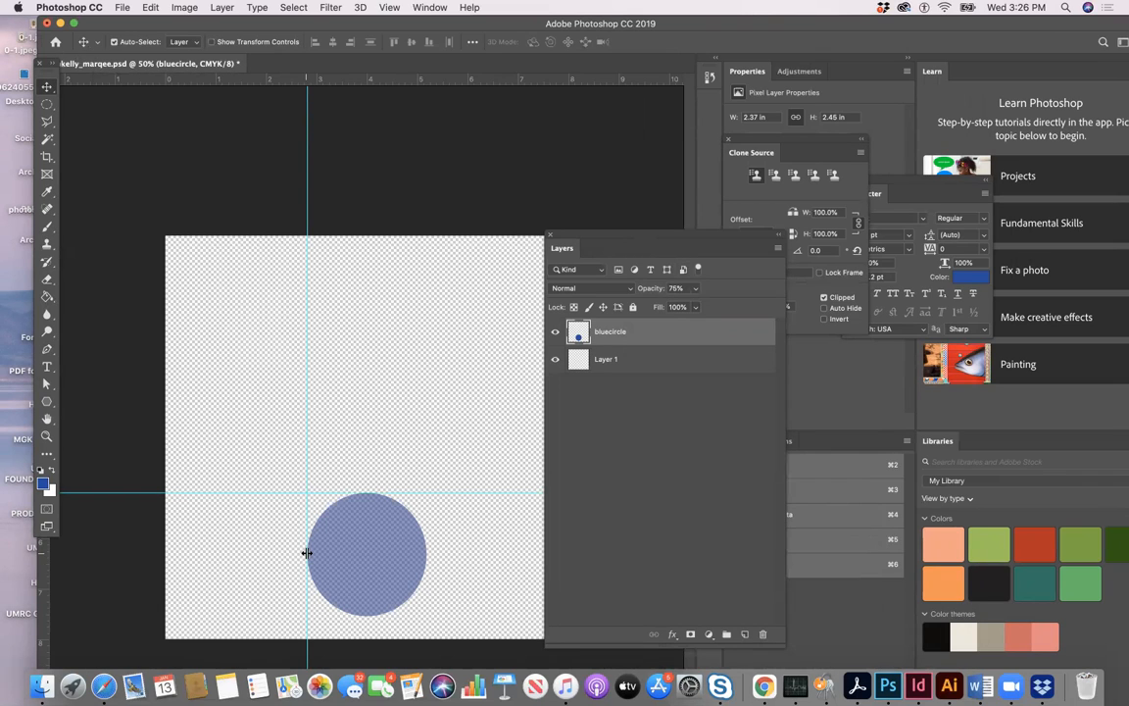
- Hide and show the guides twice, shifting the application window so the whole canvas is clear of the Layers panel
key(super+semicolon)
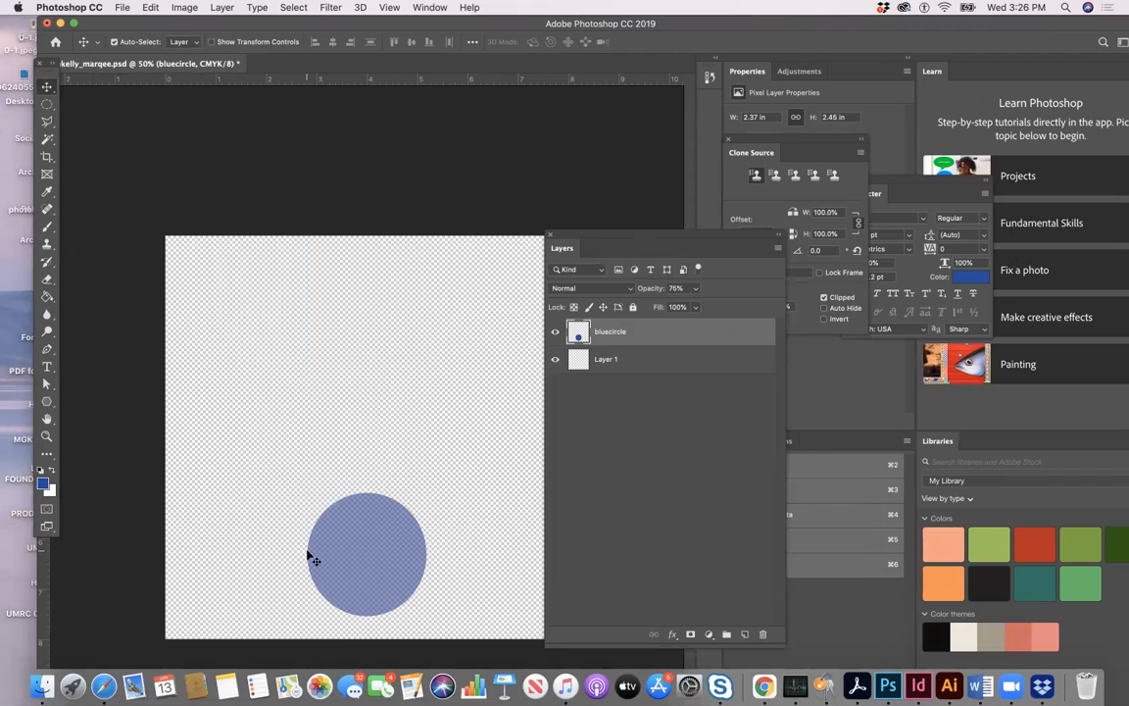
key(super+semicolon)
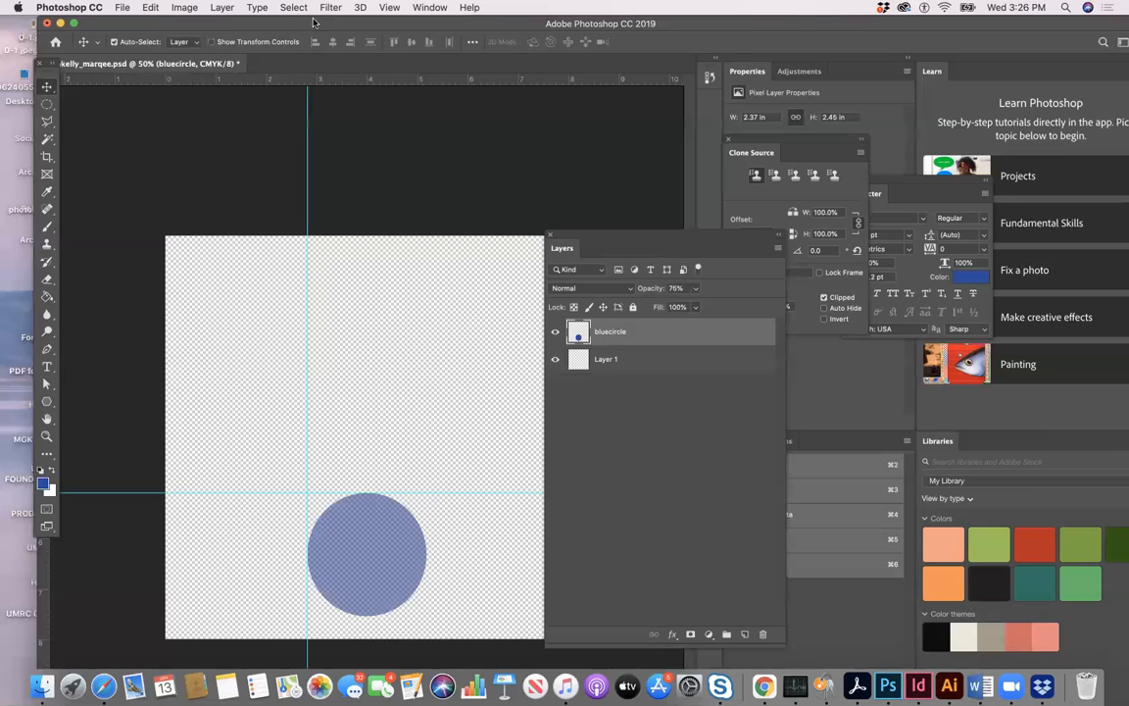
drag(310, 24, 245, 8)
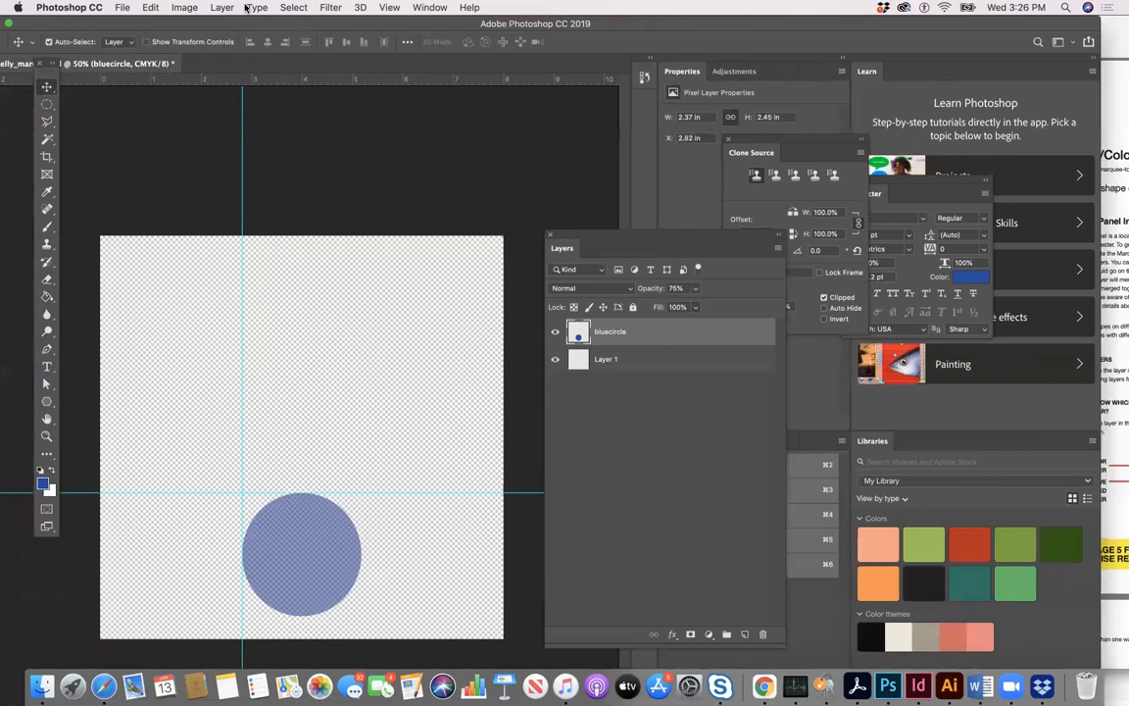
key(super+semicolon)
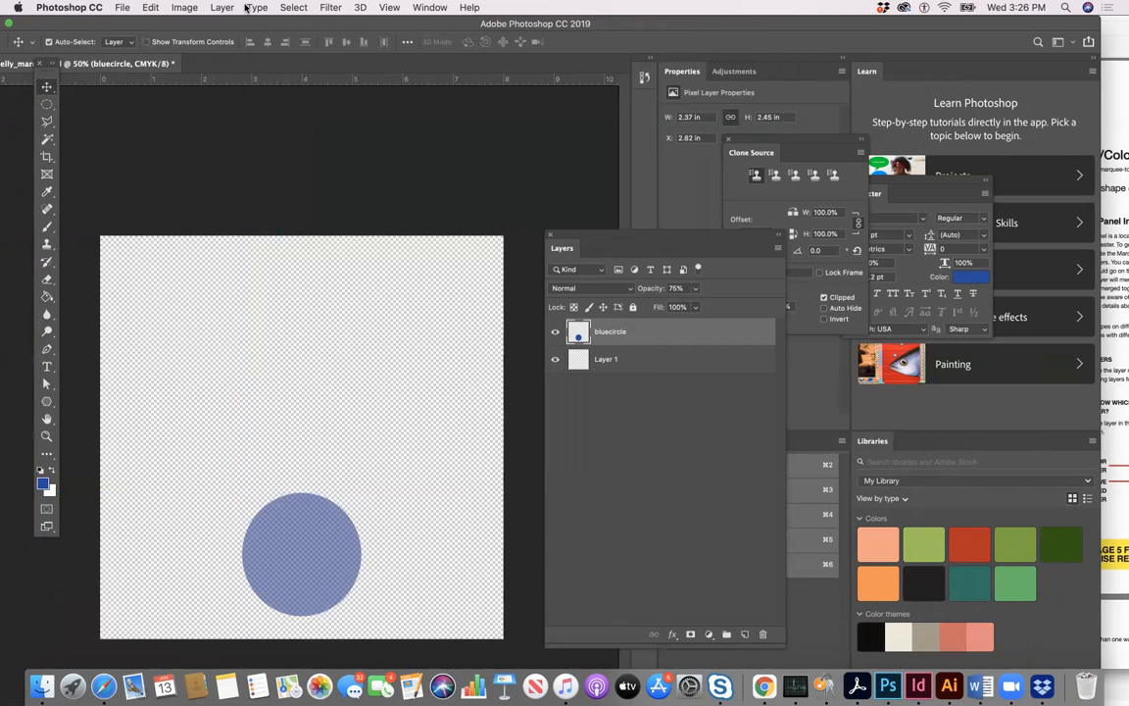
key(super+semicolon)
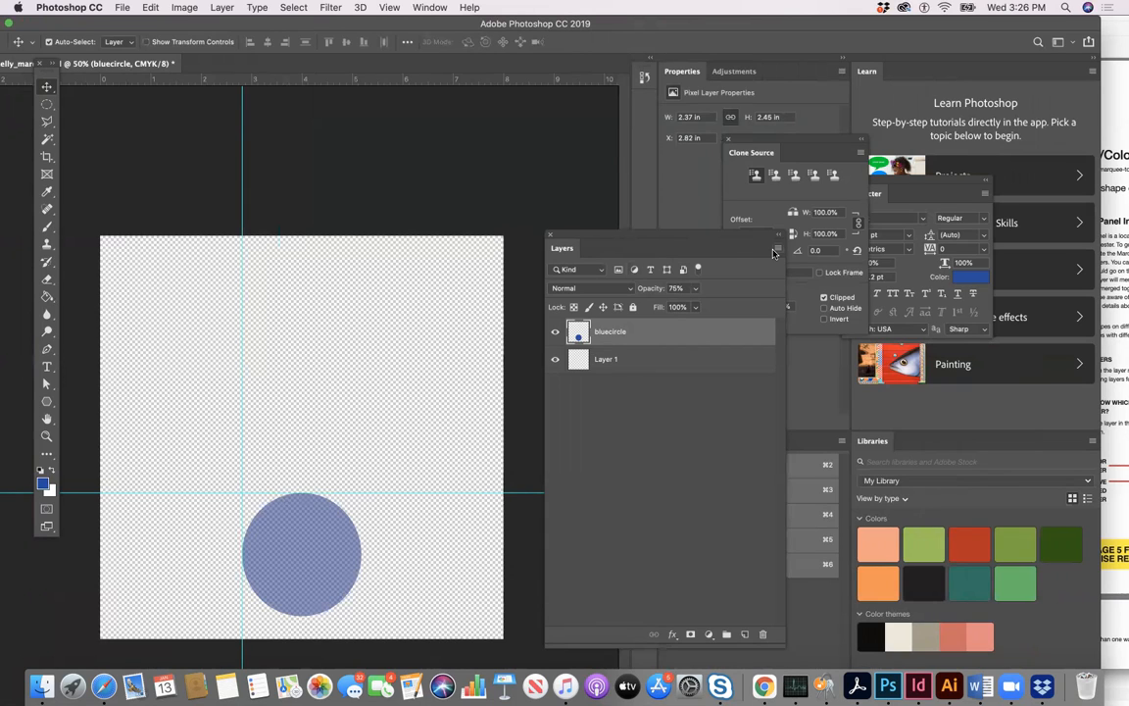
- Create a new layer named "pink rectangle" above the bluecircle layer
click(779, 252)
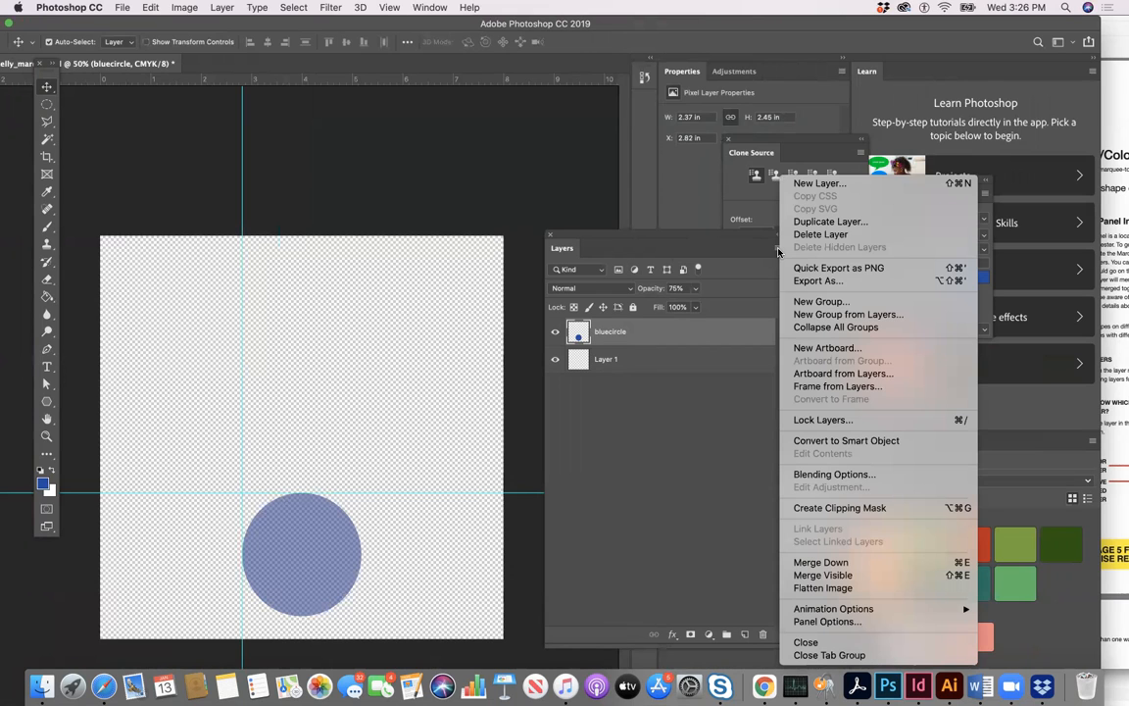
click(808, 183)
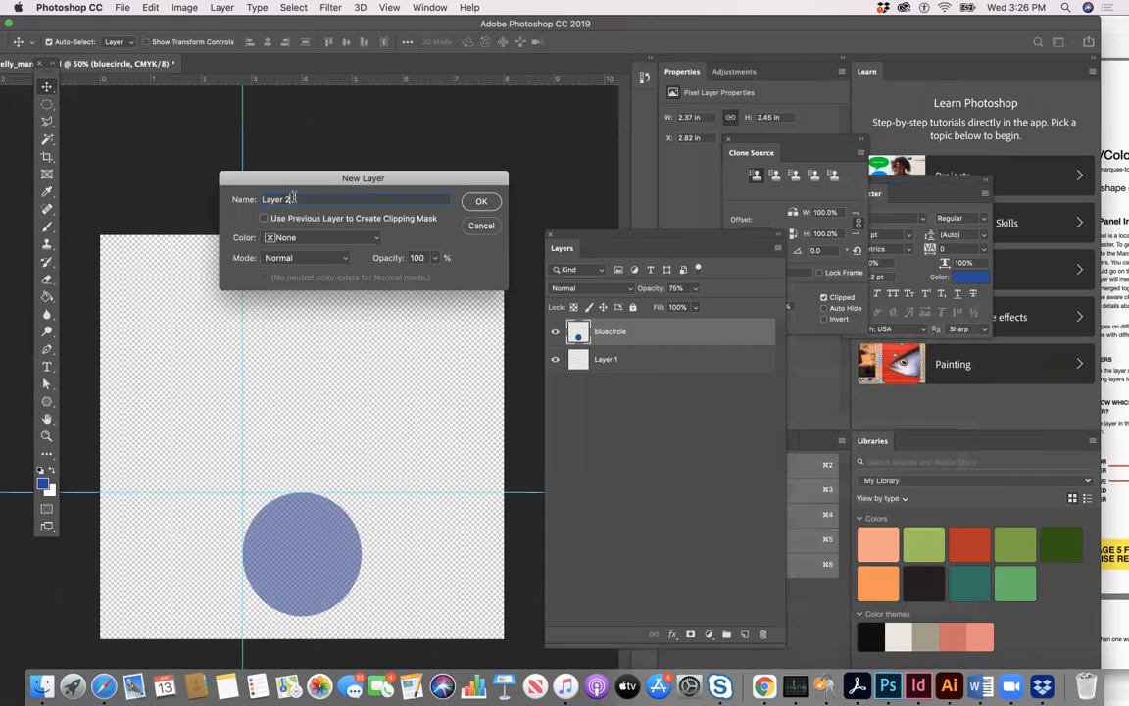
text(pink rectangle)
click(479, 201)
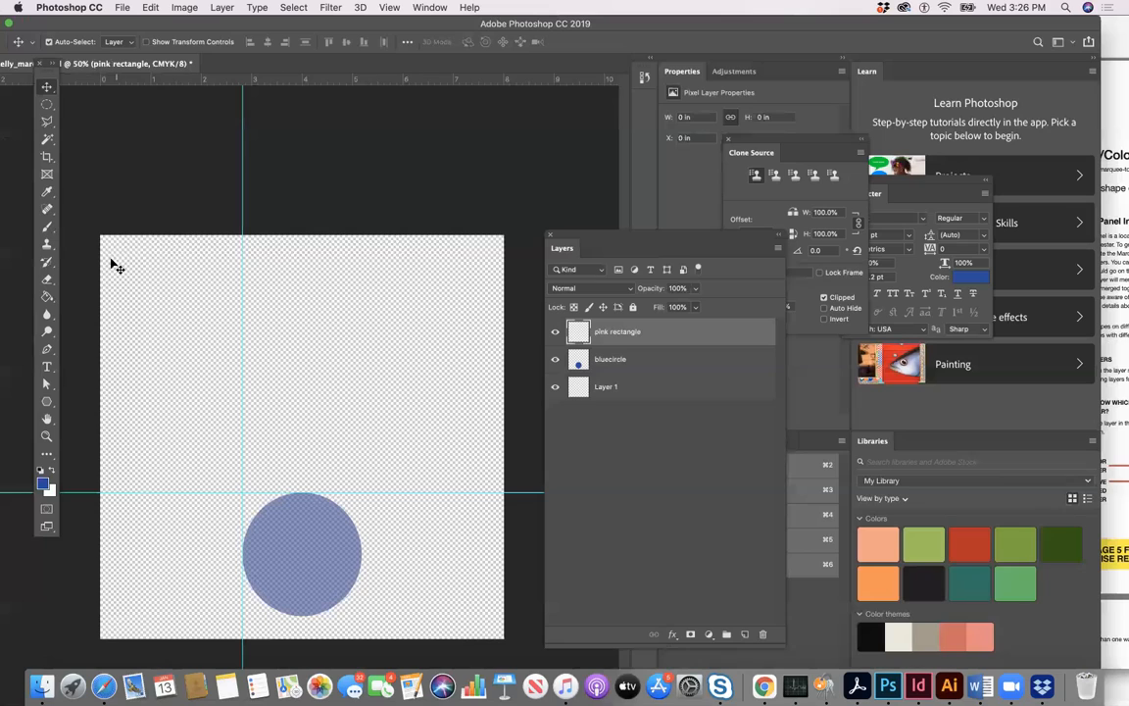
- Draw a Rectangular Marquee selection about 6.8 × 1.7 in, resting on the horizontal guide above the circle
click(47, 106)
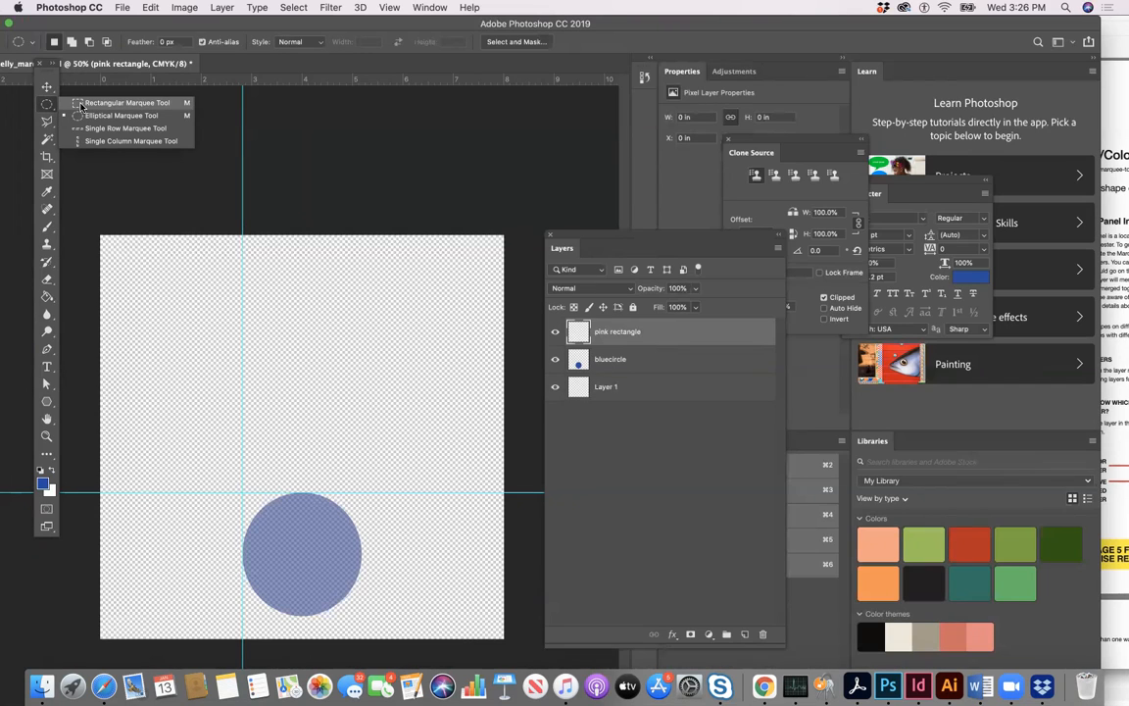
click(81, 104)
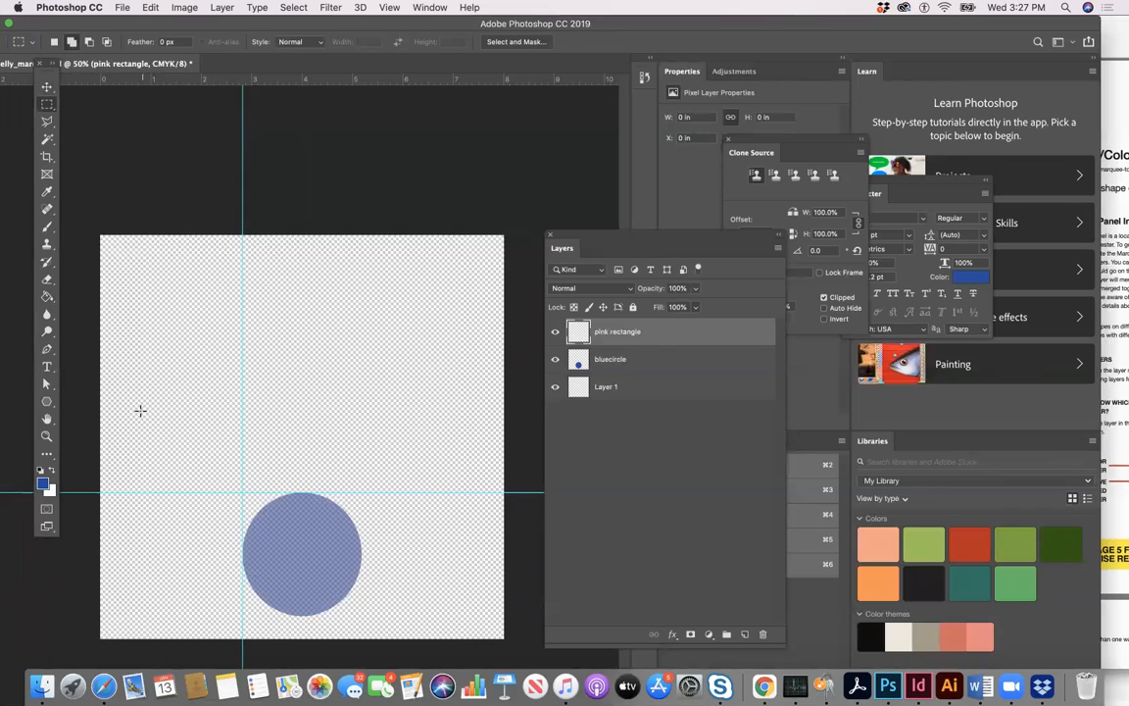
drag(134, 408, 477, 492)
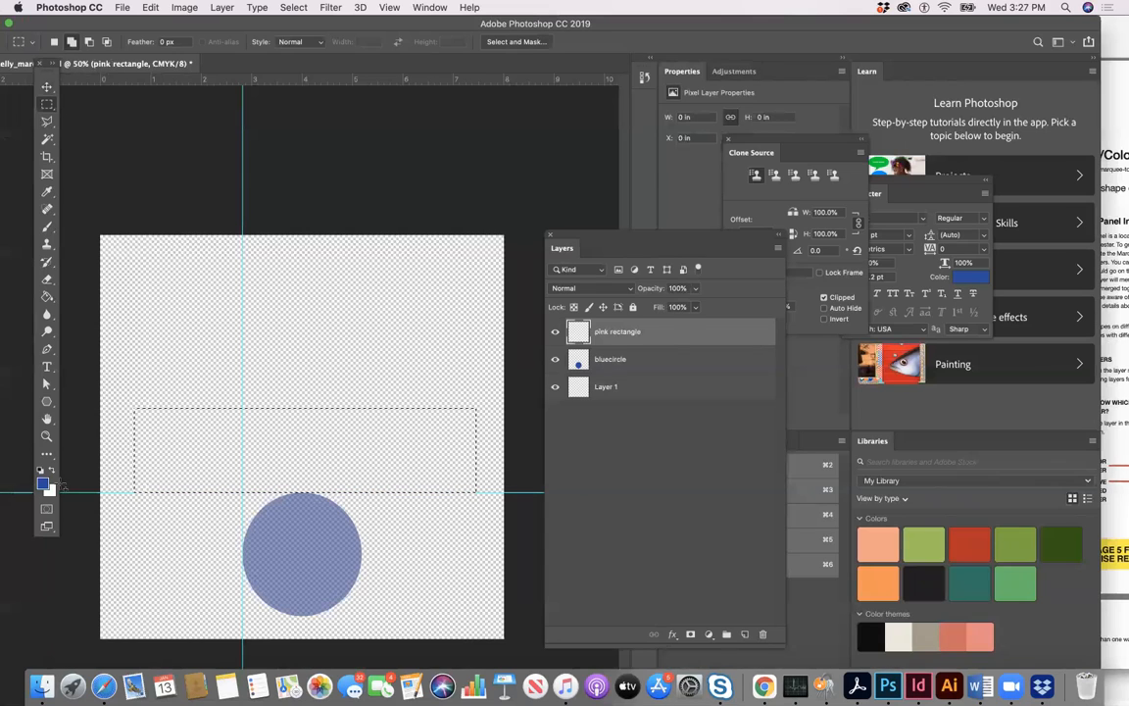
- Set the foreground colour to pink #de51e0 and fill the rectangular selection with the Paint Bucket on the pink rectangle layer
click(43, 483)
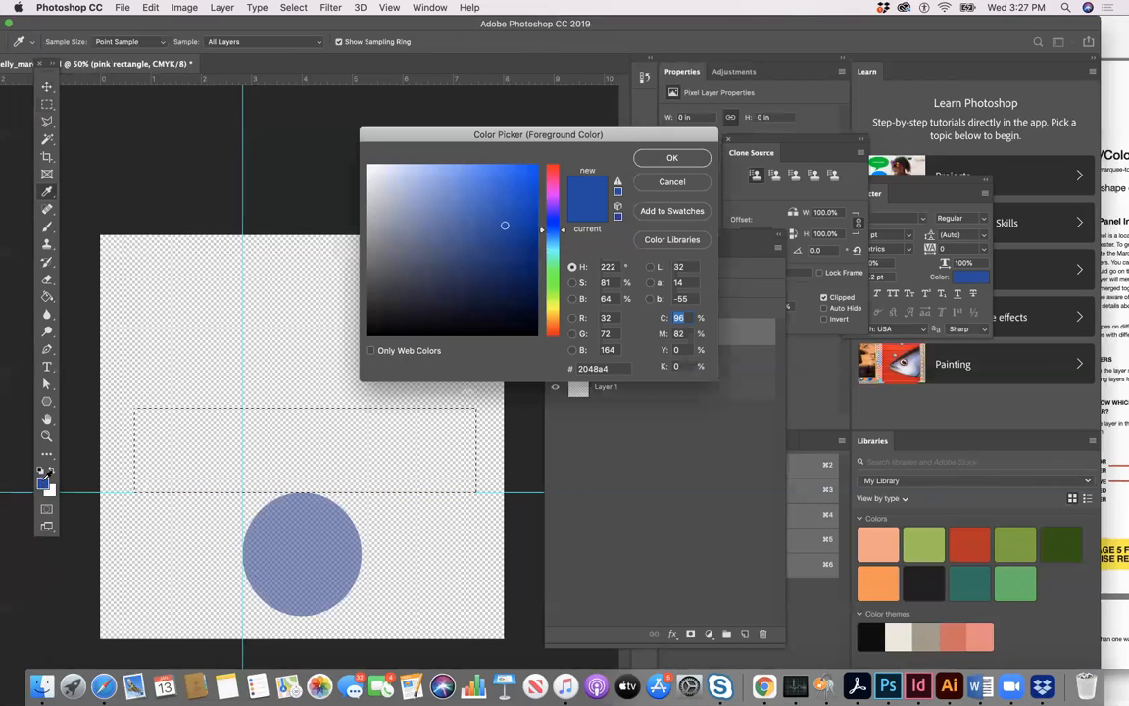
click(551, 193)
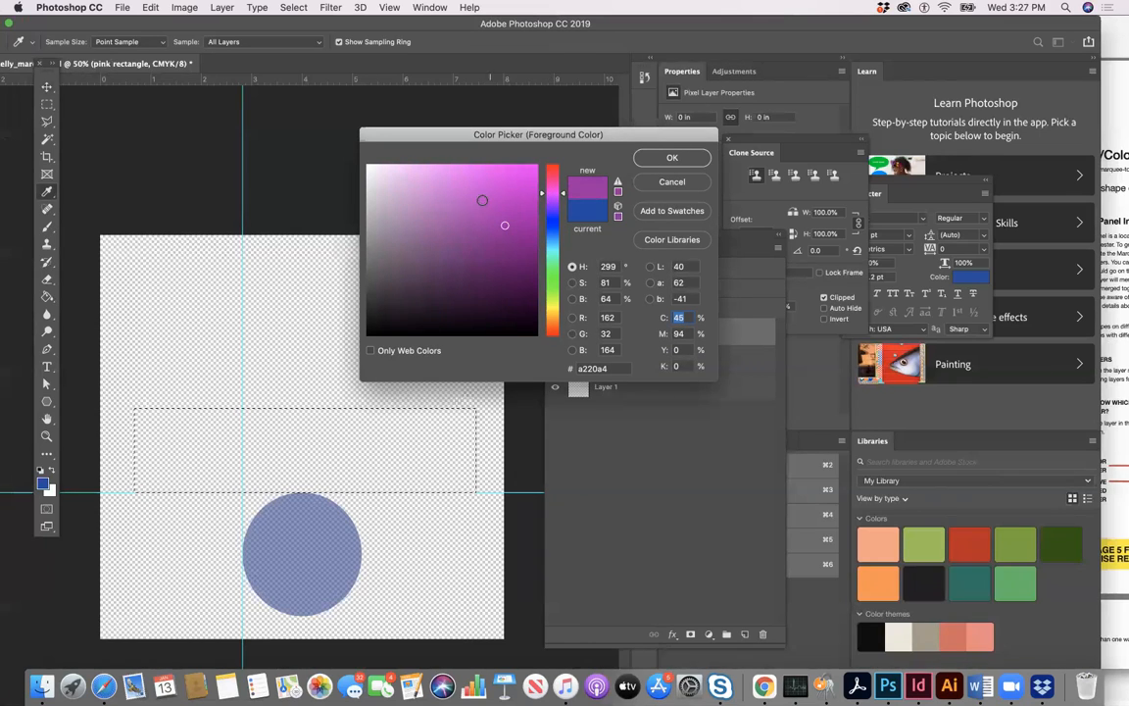
click(475, 184)
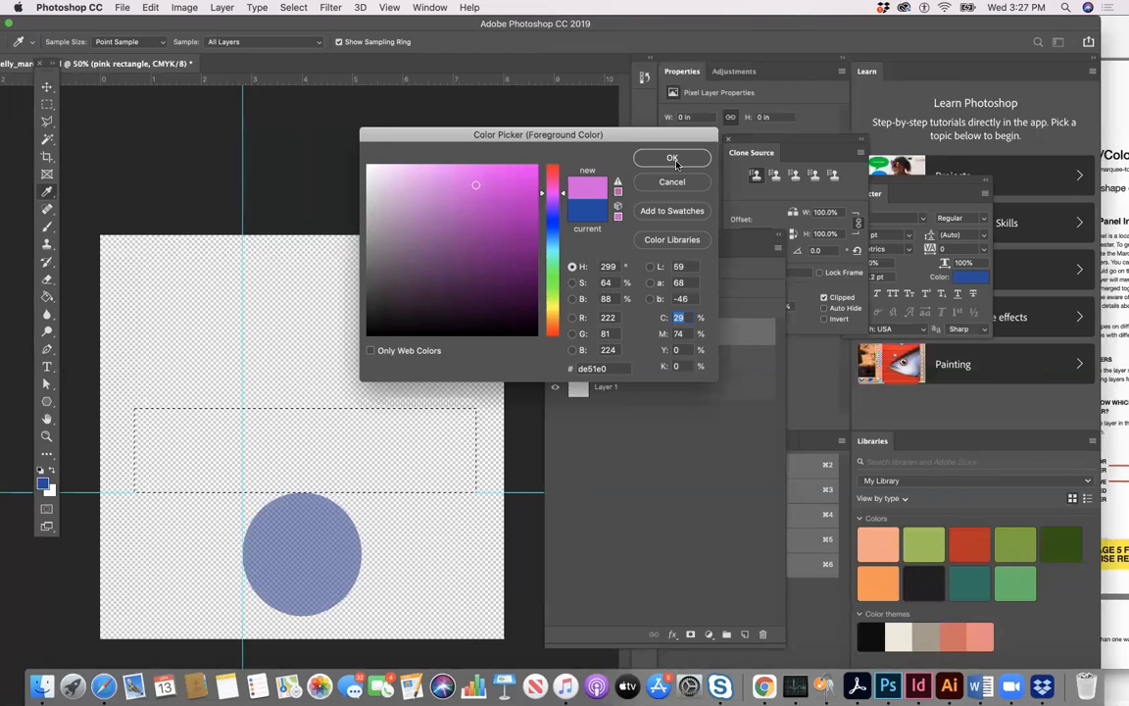
click(672, 158)
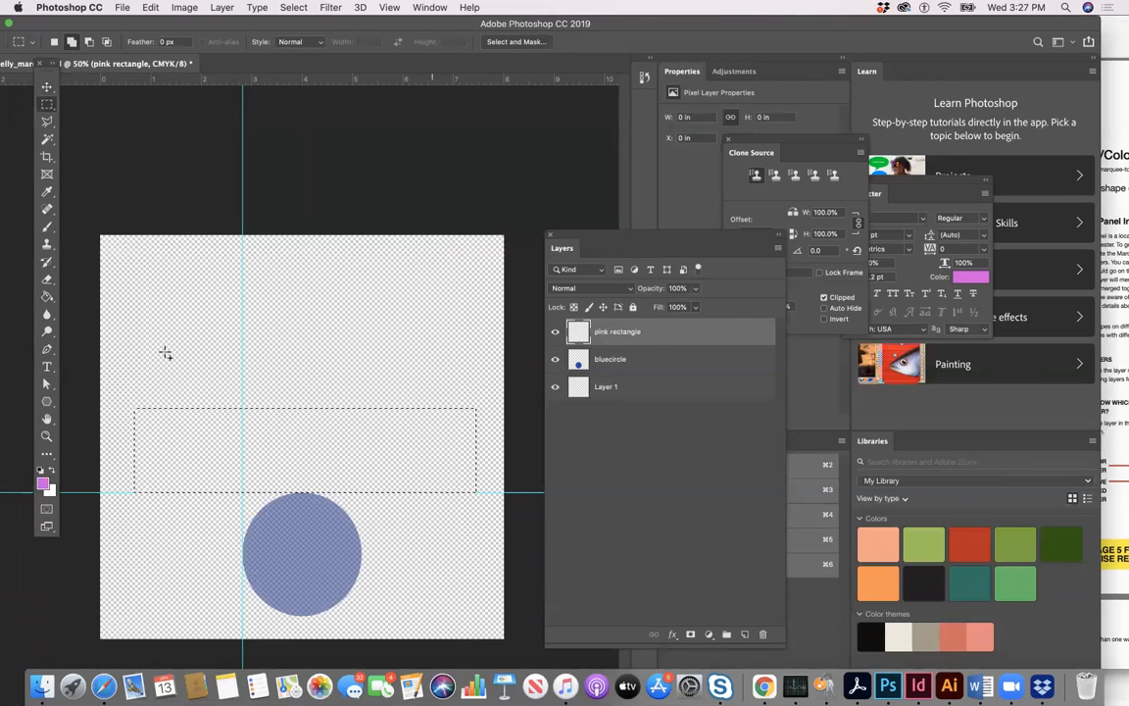
click(45, 297)
click(192, 425)
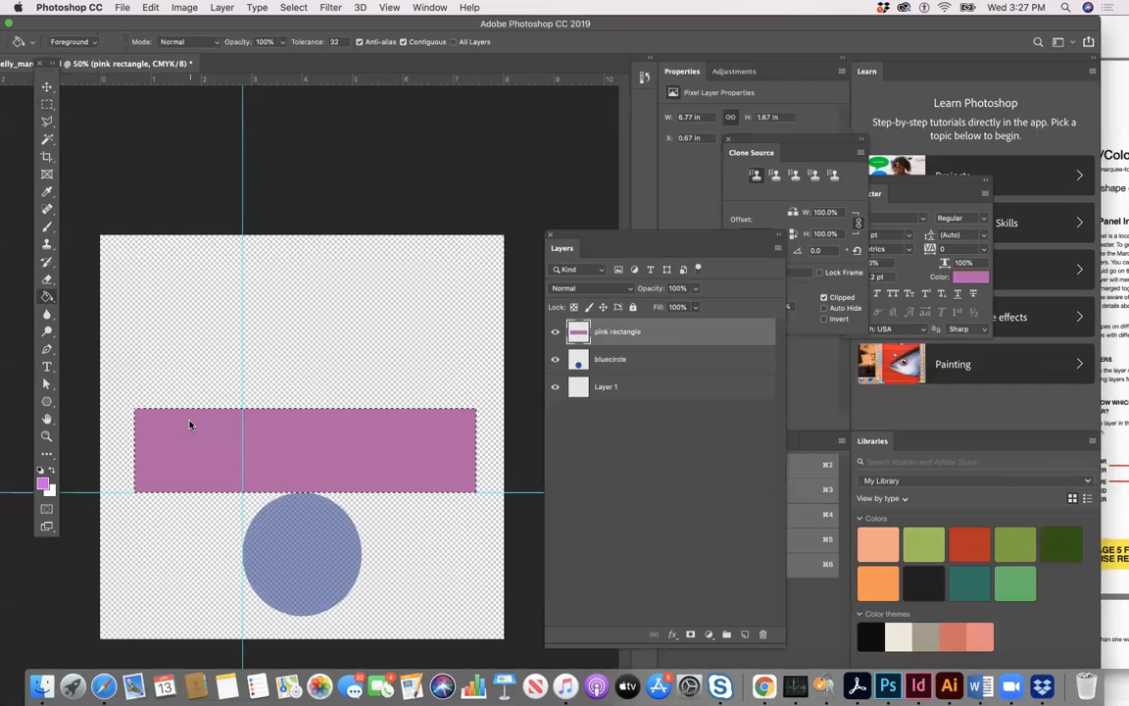
- Lower the pink rectangle layer's opacity to 79% and deselect the rectangle
click(694, 288)
mouse_move(695, 305)
mouse_down()
mouse_move(672, 307)
mouse_move(683, 307)
mouse_up()
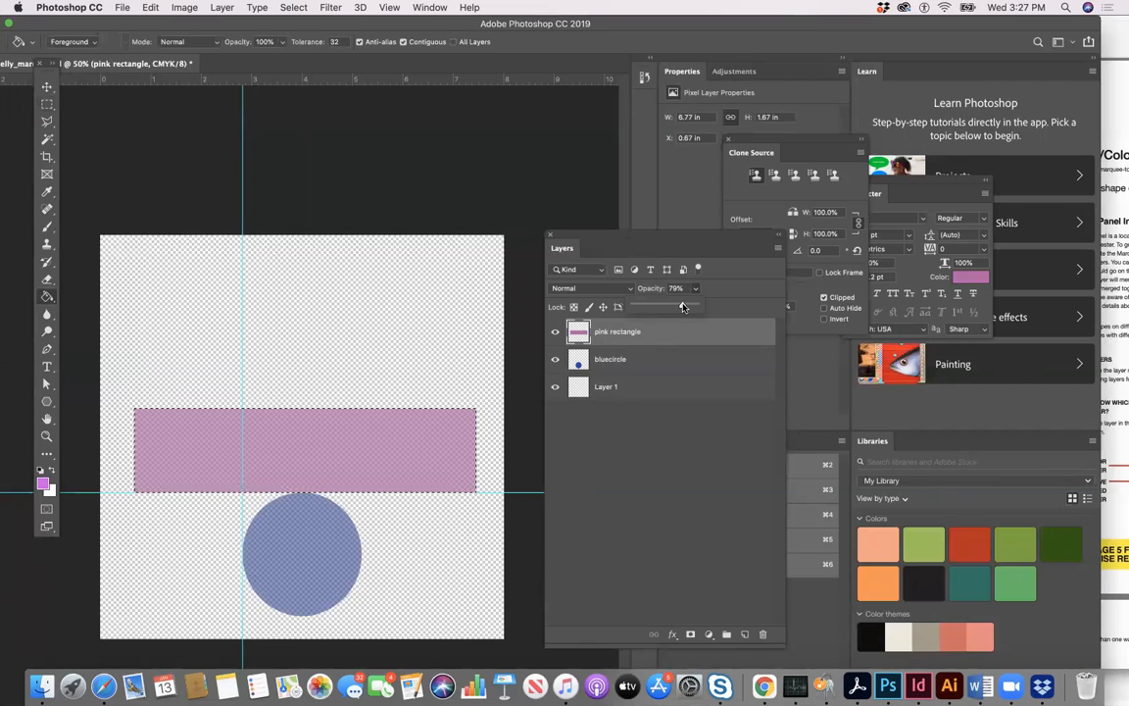
click(44, 101)
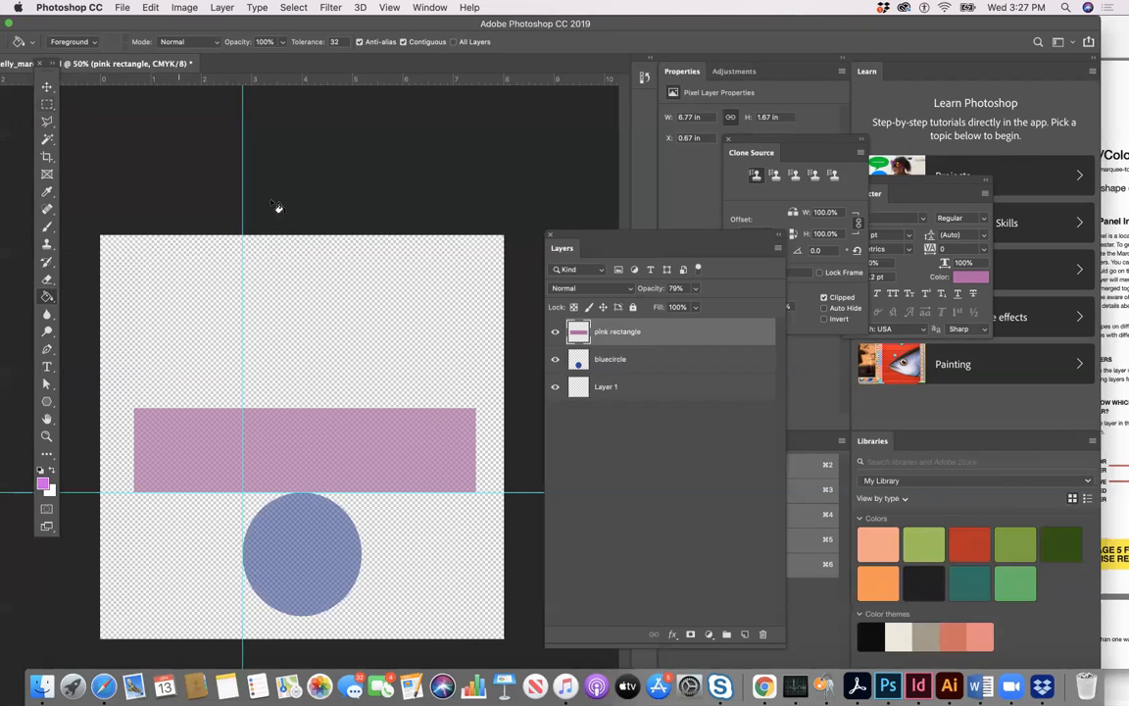
- Add a new layer at the top of the layer stack and name it "green square"
click(745, 634)
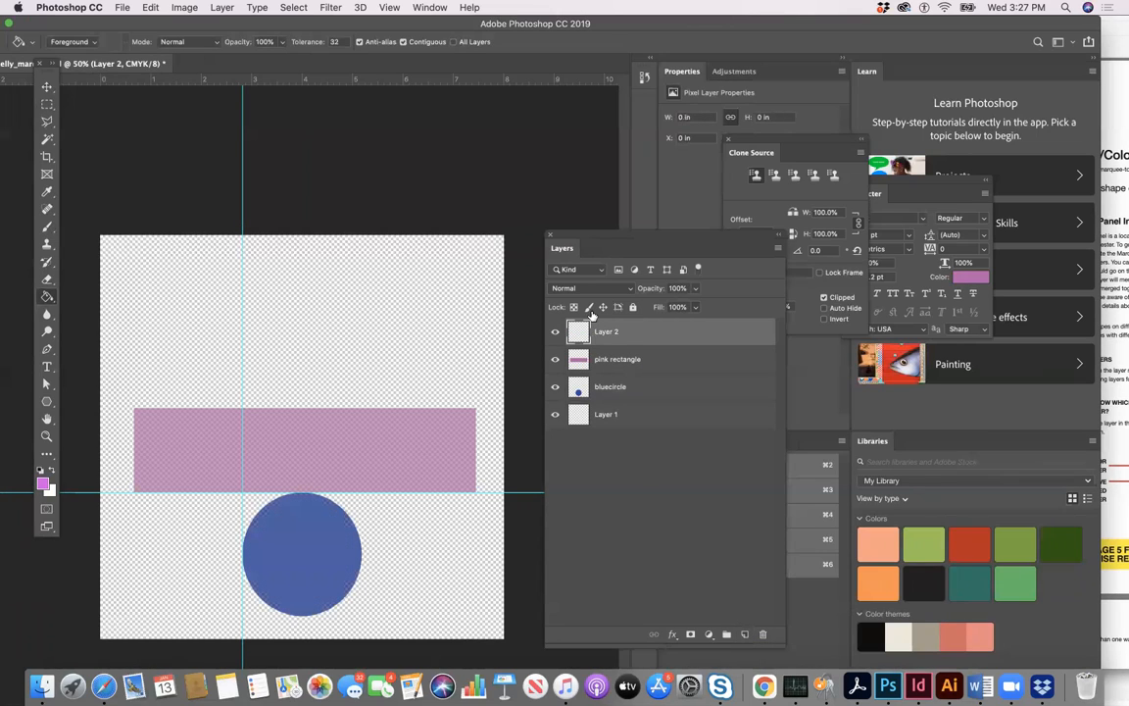
double_click(612, 331)
text(o)
- Draw a roughly square Rectangular Marquee selection, about 2.1 × 1.9 in, above the pink rectangle with its left edge on the vertical guide
click(48, 105)
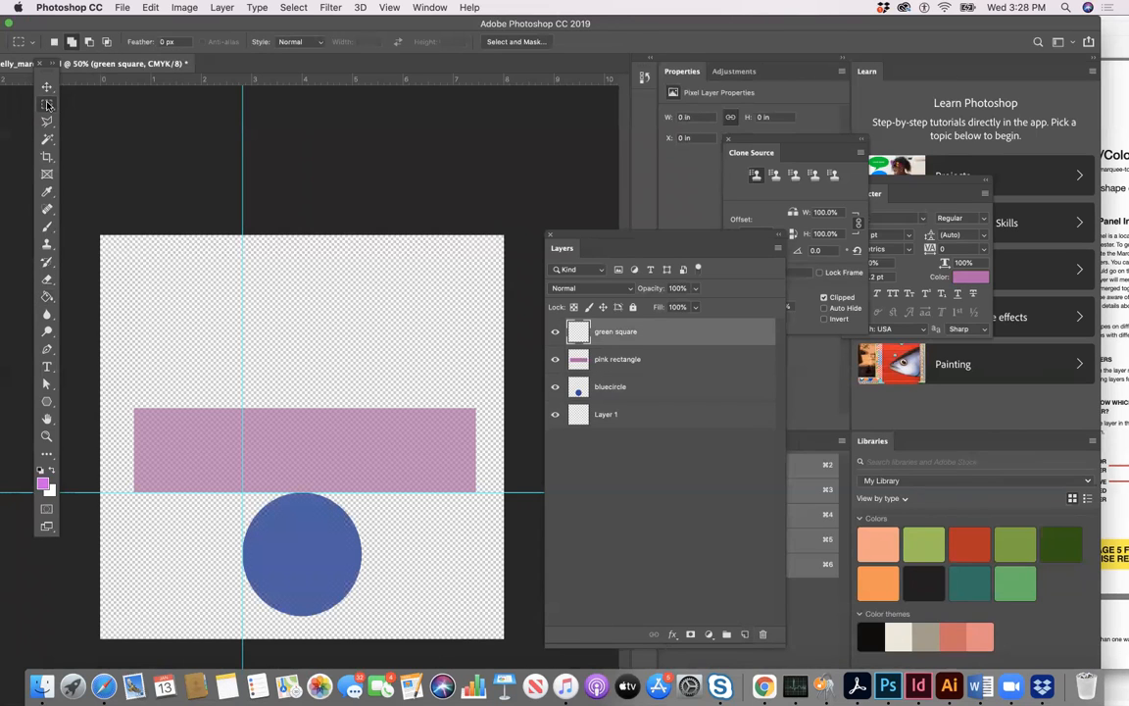
click(83, 102)
drag(254, 311, 382, 399)
key(super+d)
drag(242, 307, 345, 400)
- Set the foreground colour to green #2fea49 and fill the square selection with the Paint Bucket on the green square layer
click(42, 481)
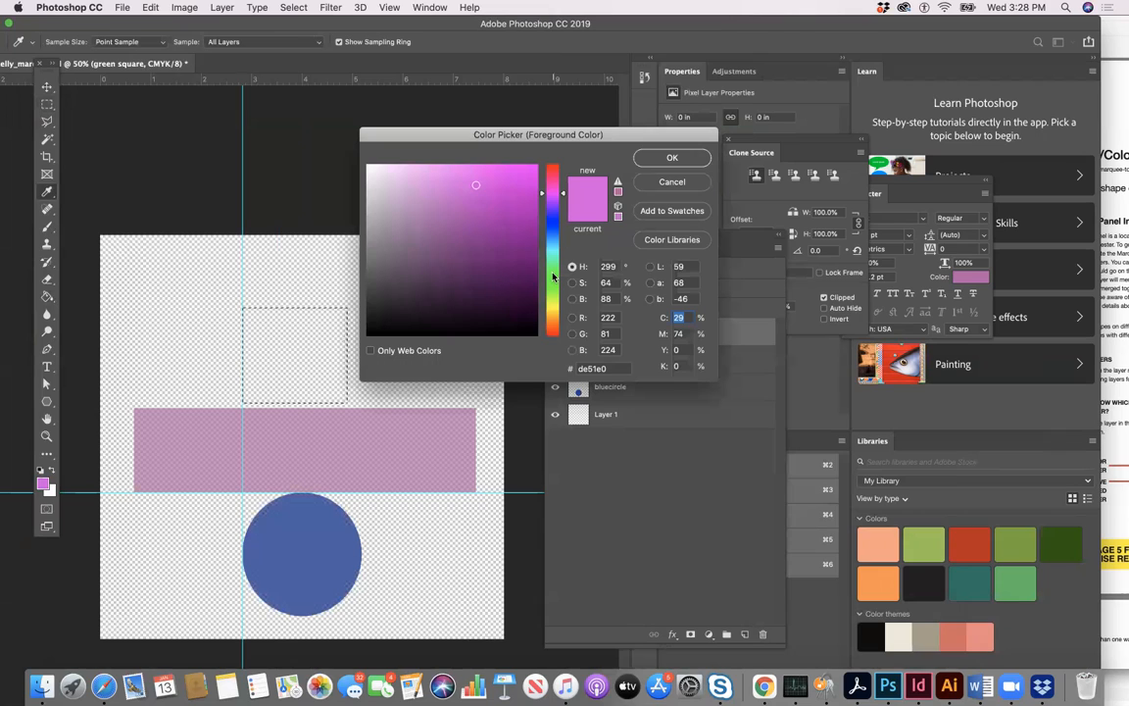
click(552, 276)
drag(467, 210, 503, 177)
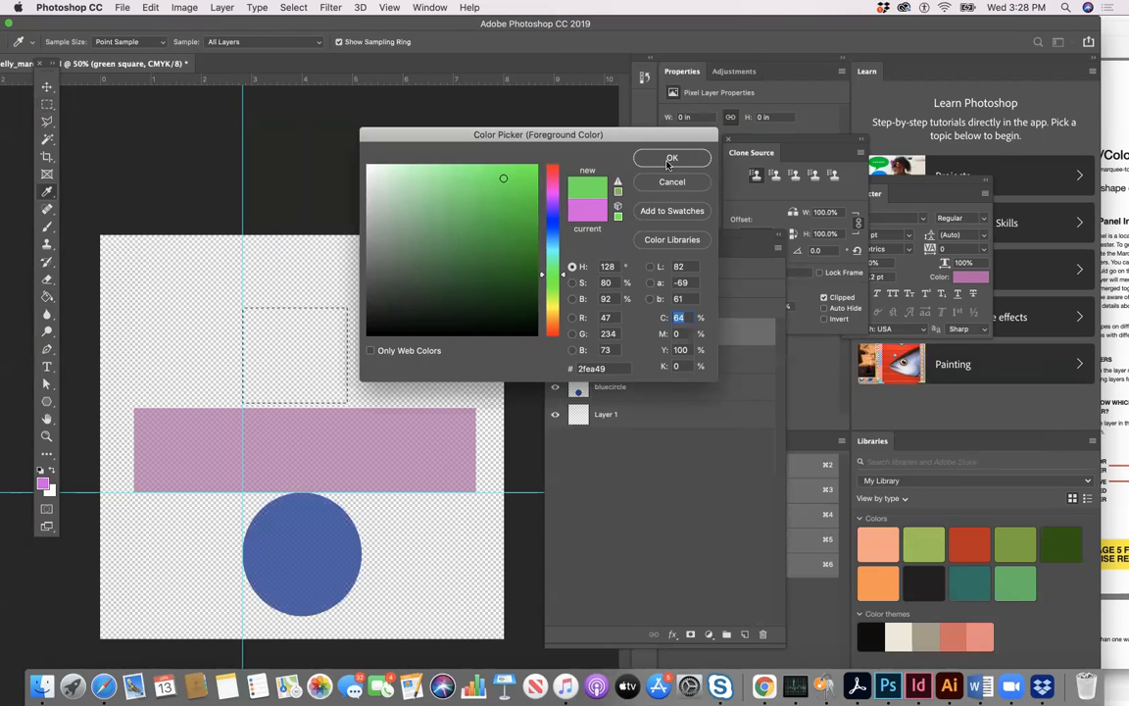
key(Return)
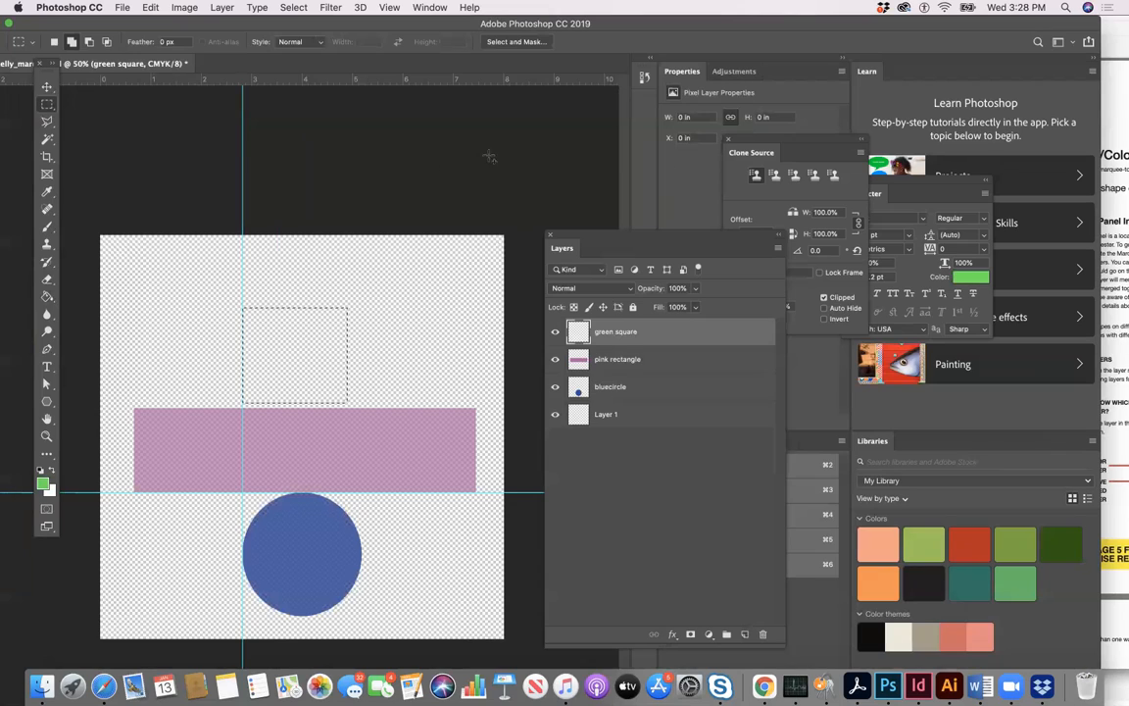
click(46, 298)
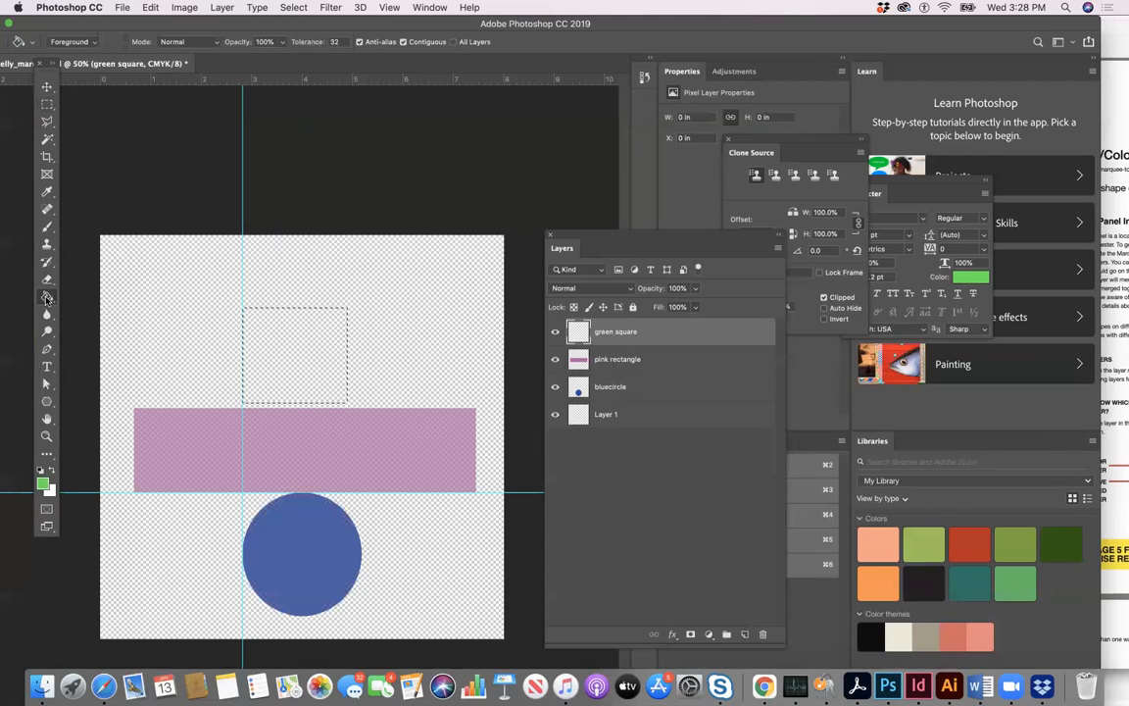
click(262, 329)
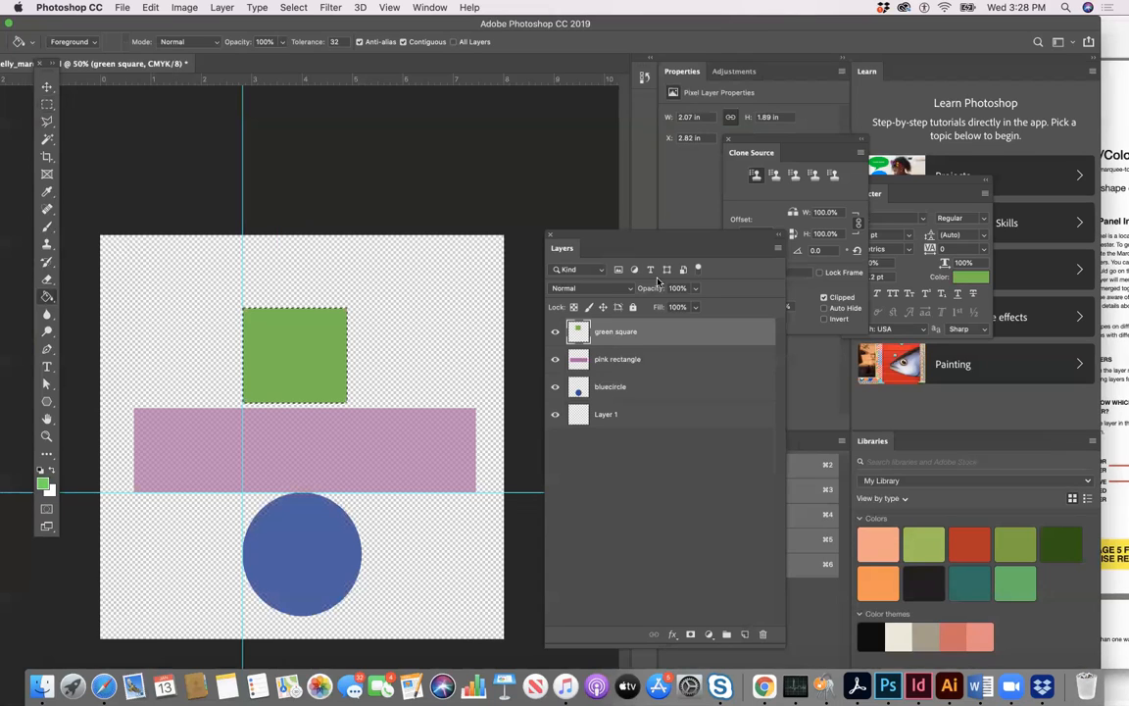
- Lower the green square layer's opacity to 54%, move the square down so it overlaps the pink rectangle, and deselect it
click(694, 288)
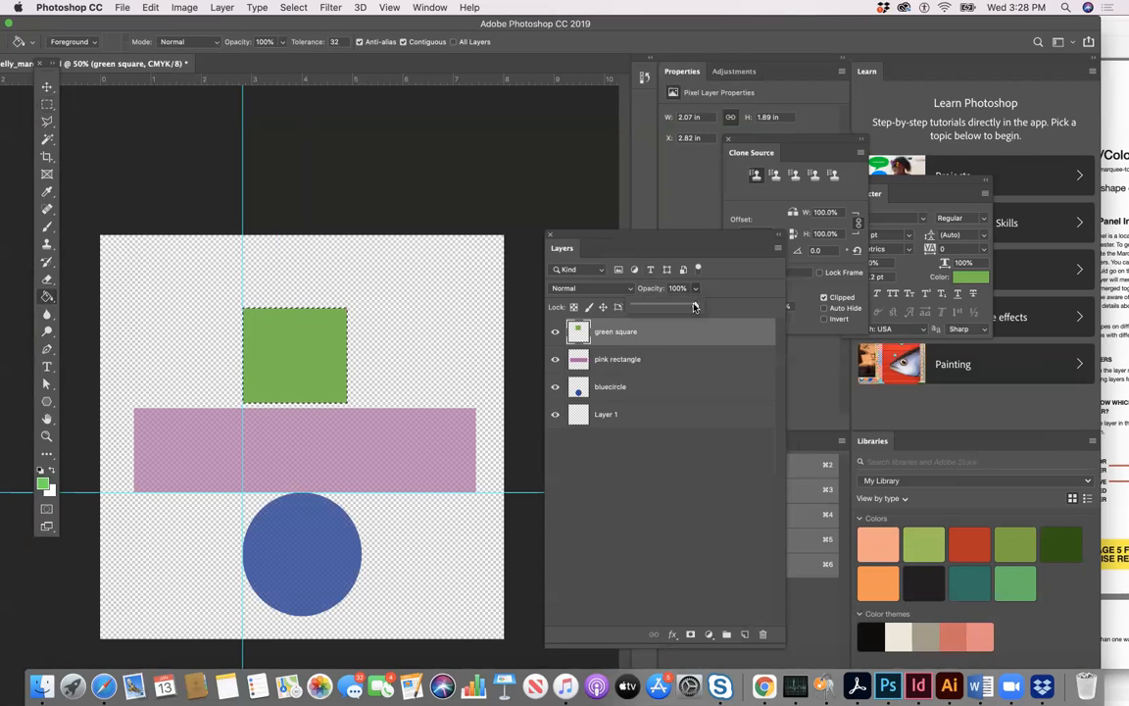
drag(695, 305, 667, 307)
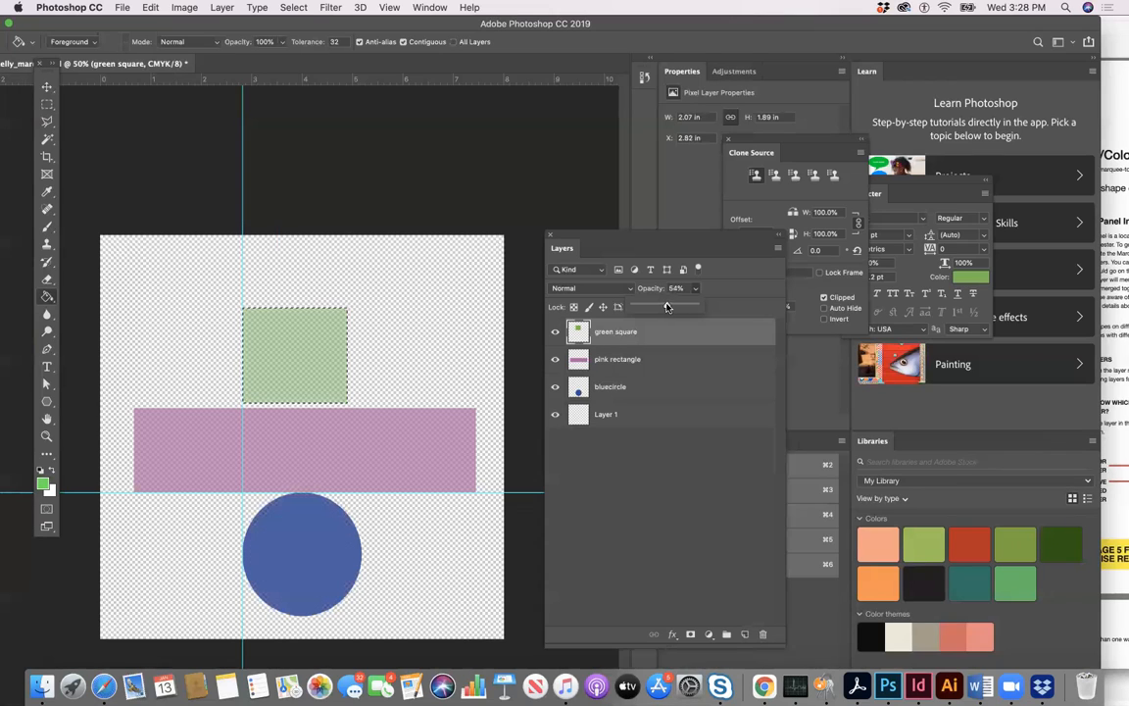
click(47, 88)
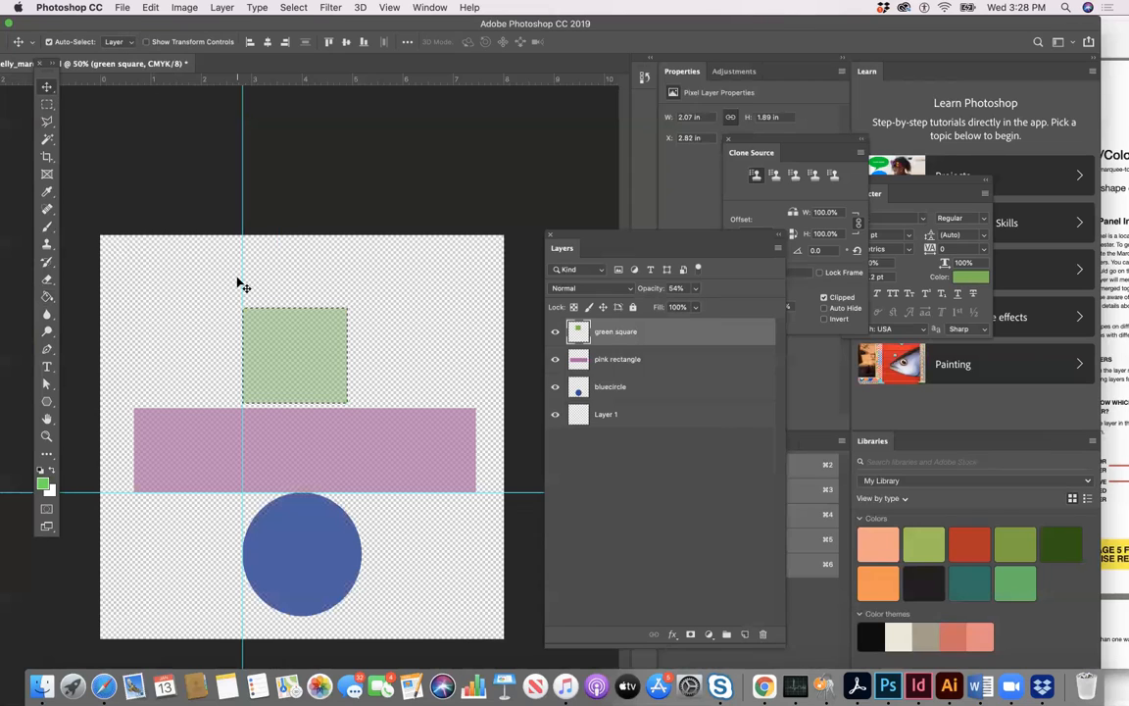
drag(298, 344, 293, 399)
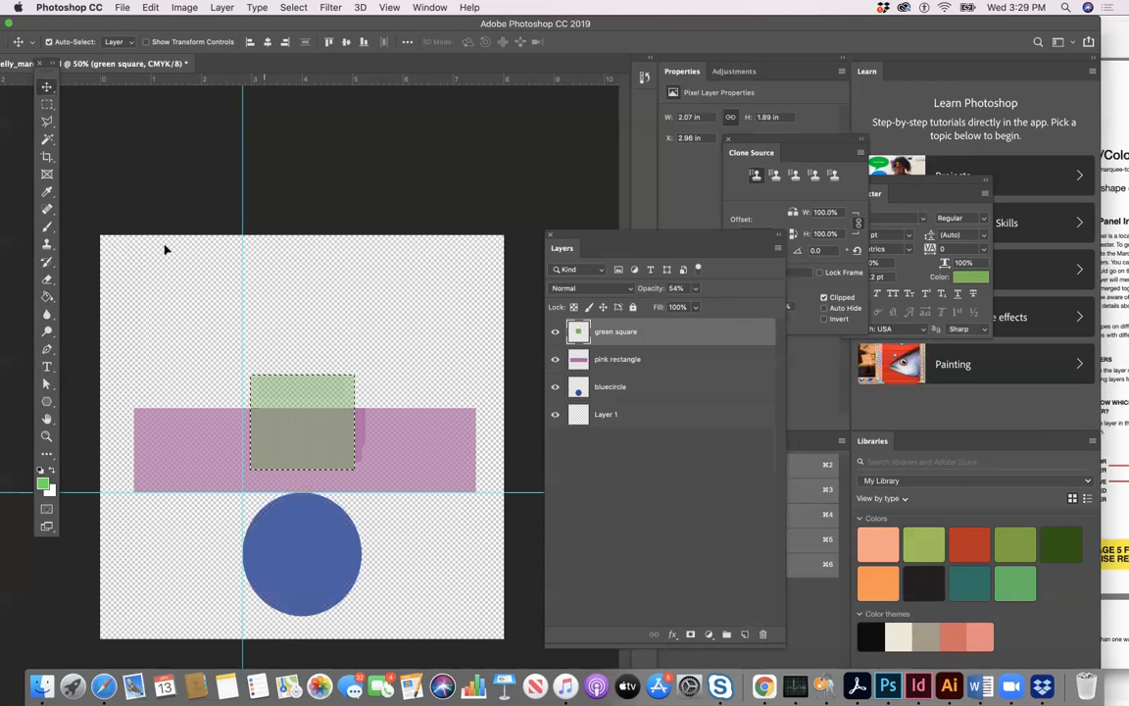
key(super+d)
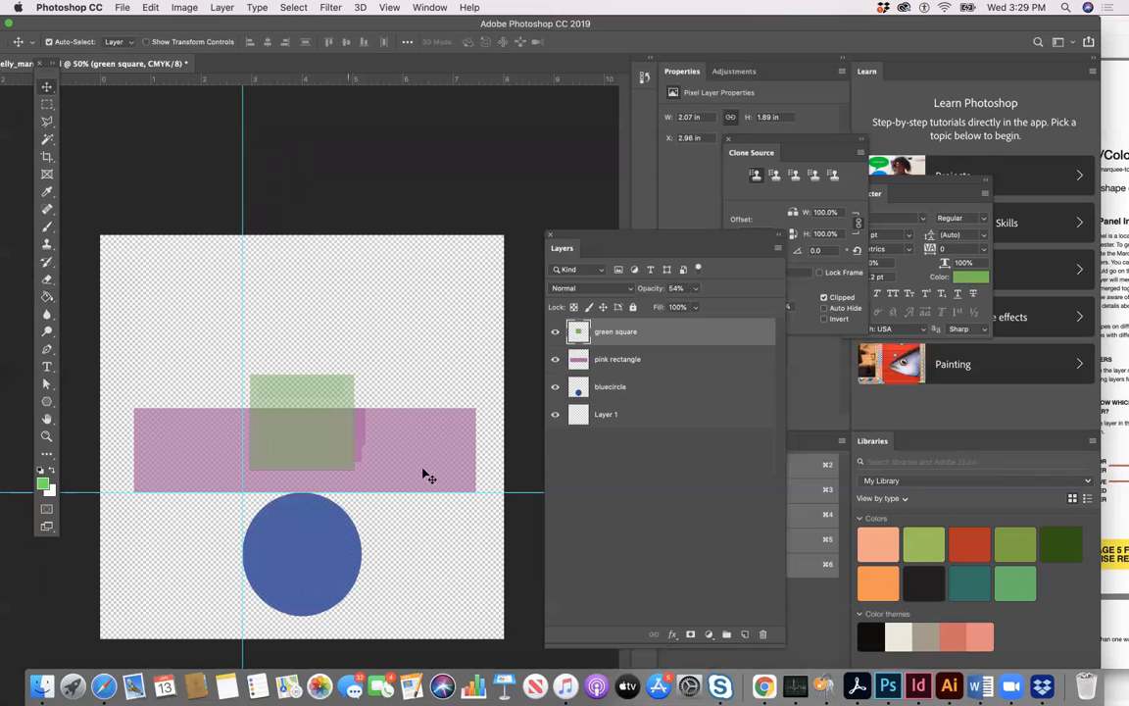
- Save the document in Photoshop format with layers in the Wi107 folder, keeping its suggested name and Maximize Compatibility on
click(46, 105)
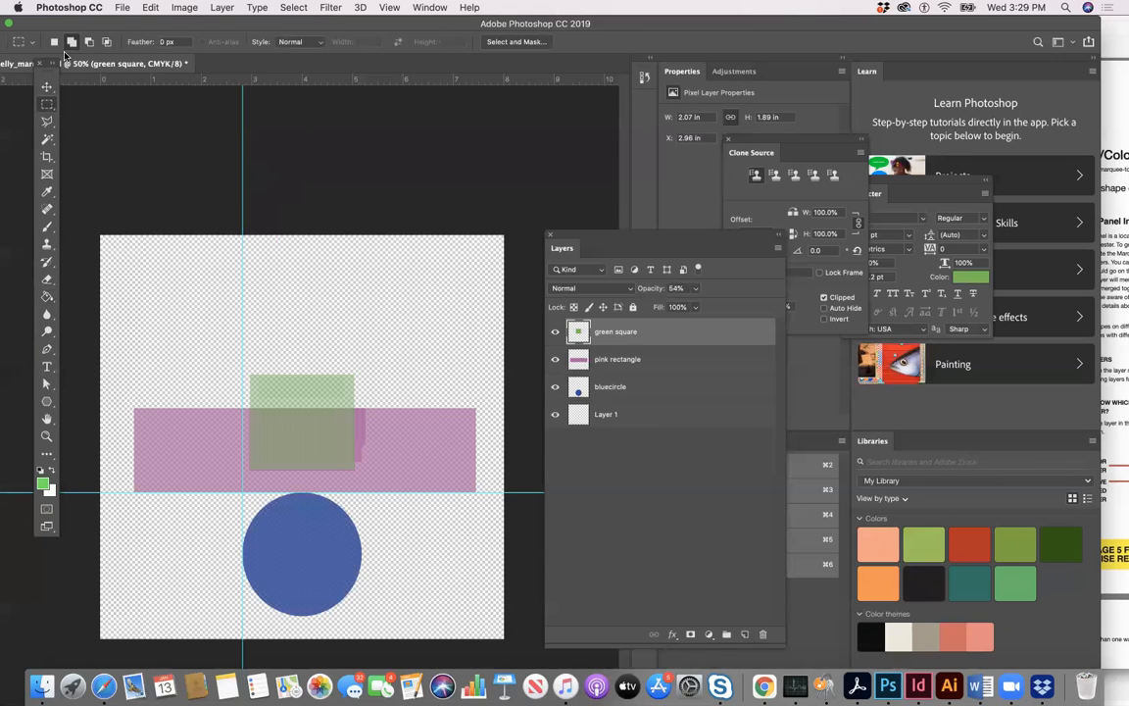
click(121, 8)
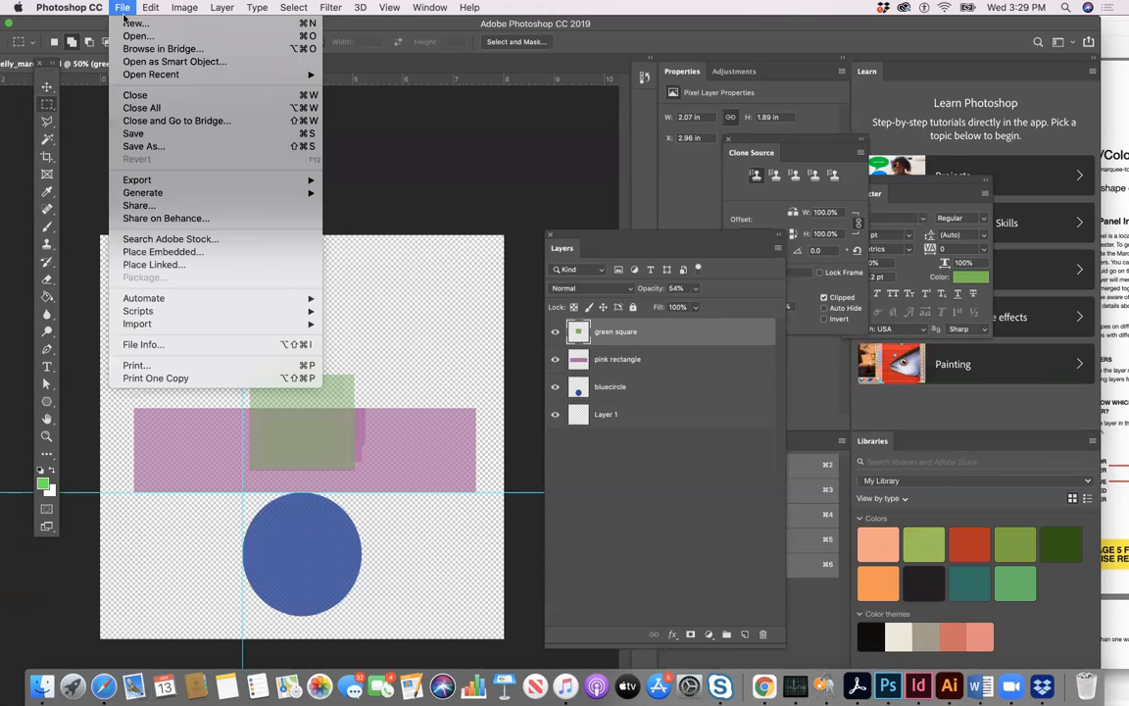
click(172, 134)
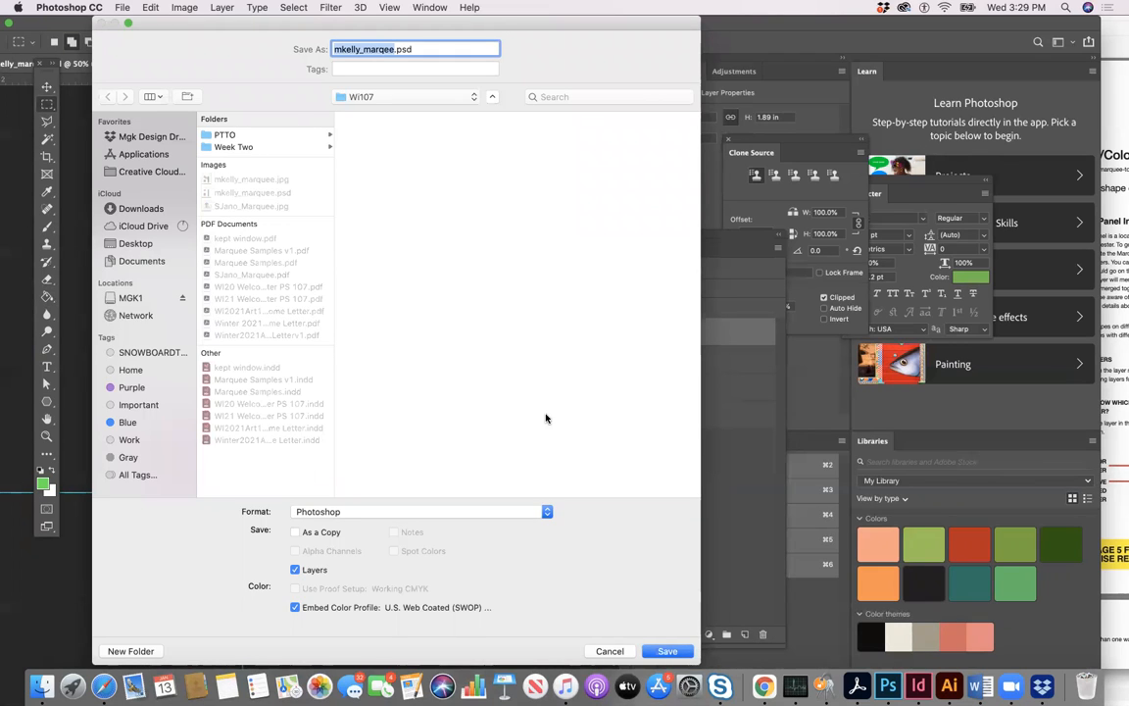
click(665, 651)
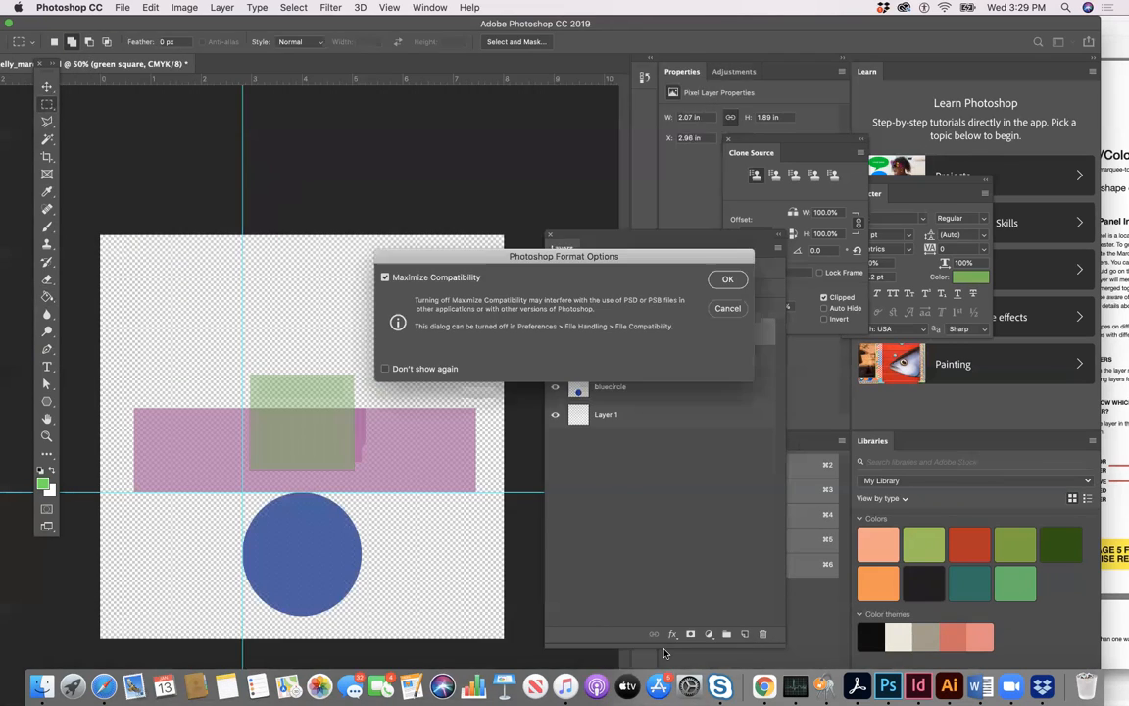
click(726, 278)
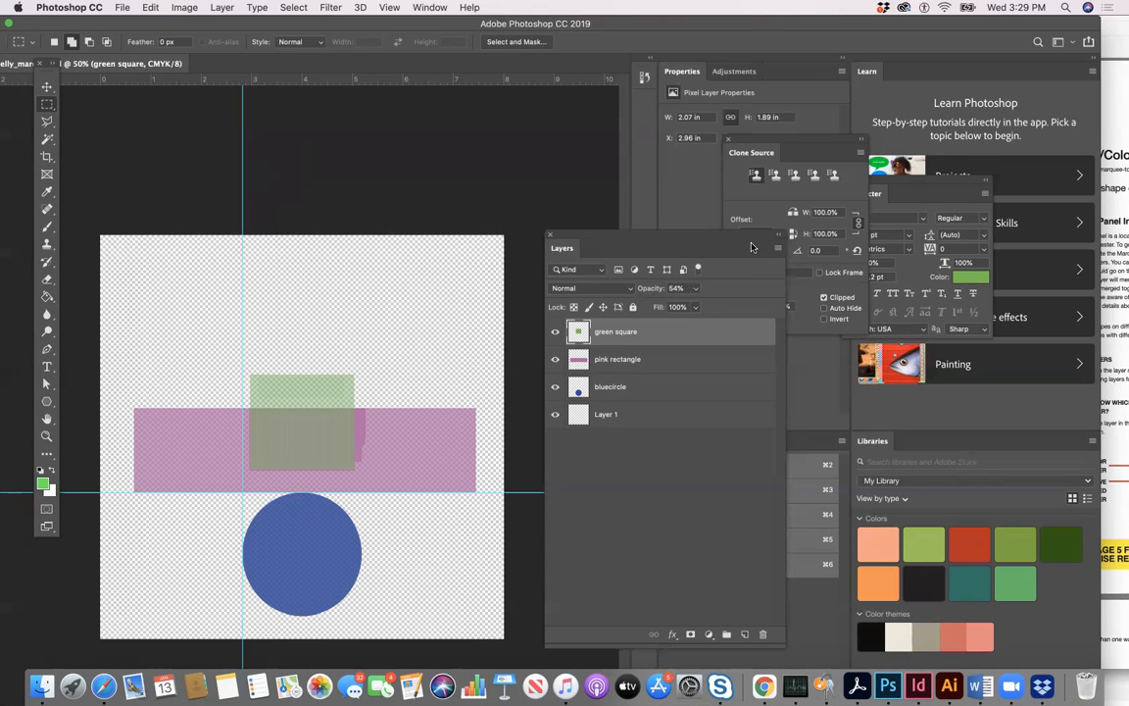
- Add a new layer above the green square layer and name it "orange oval"
click(775, 252)
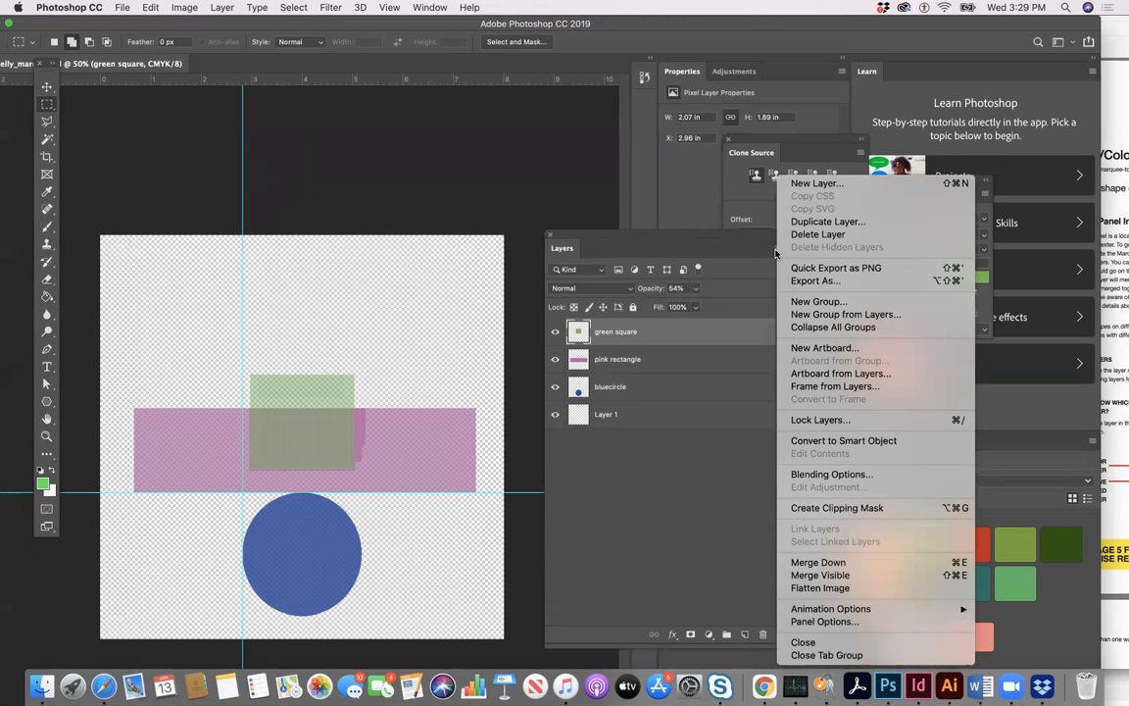
click(796, 185)
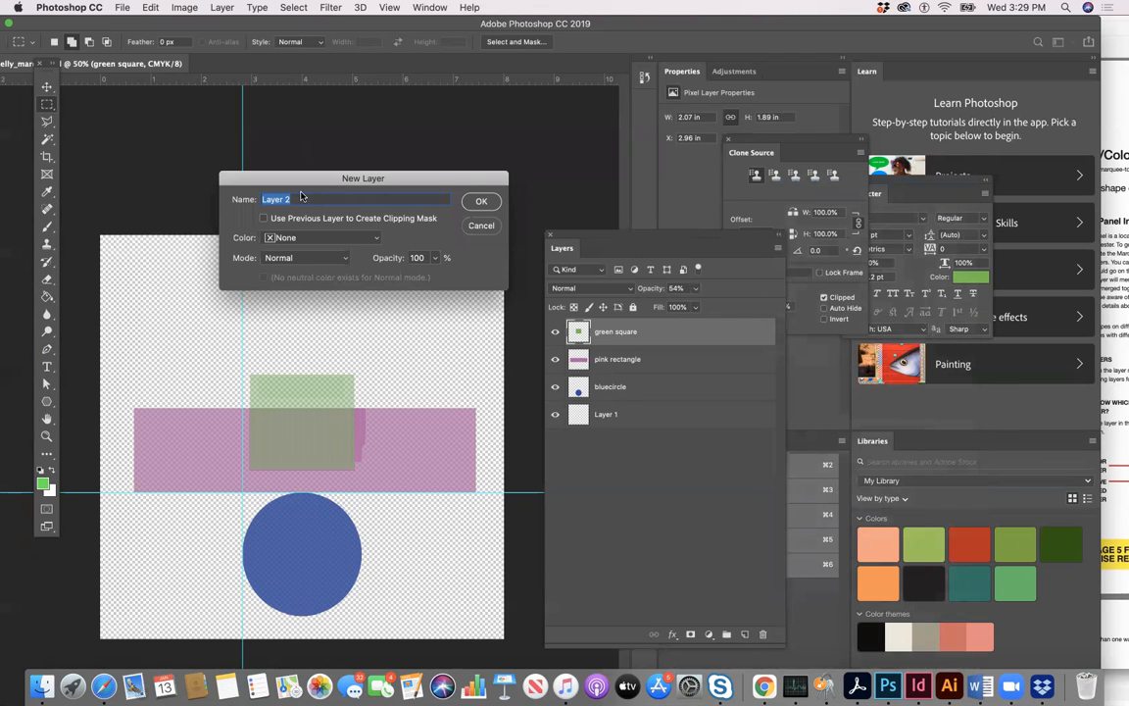
text(orange oval)
click(481, 201)
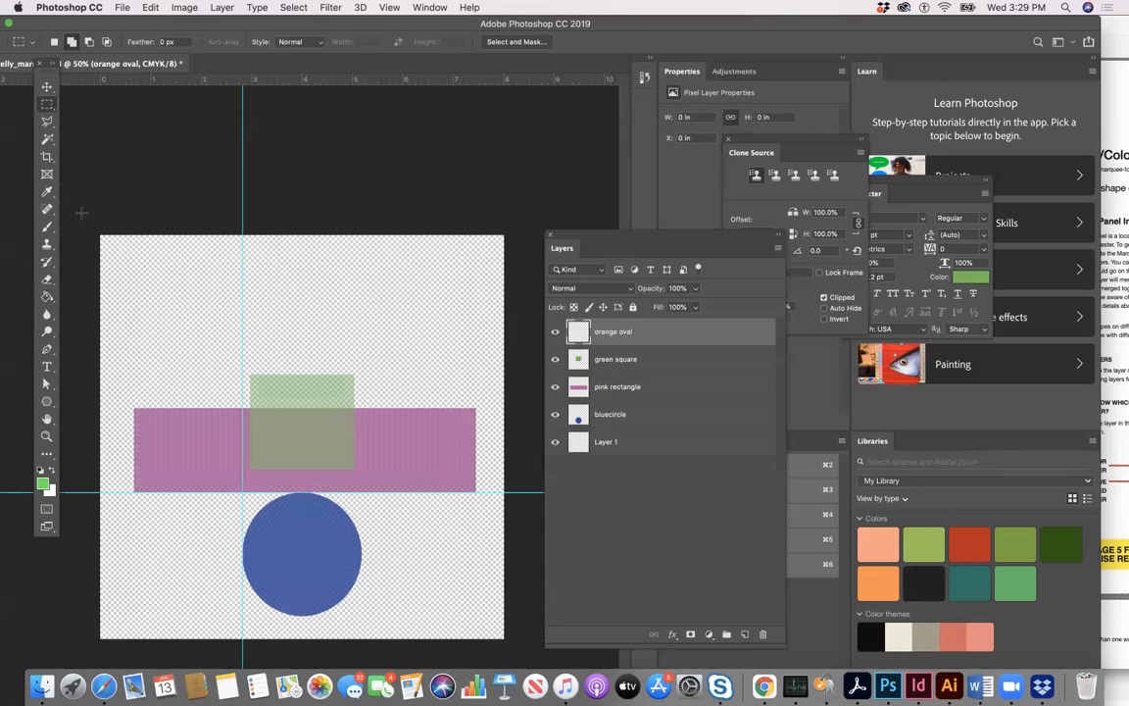
- Draw a tall, narrow Elliptical Marquee selection, about 0.46 × 7.02 in, running vertically across the green square, pink rectangle and blue circle
click(52, 104)
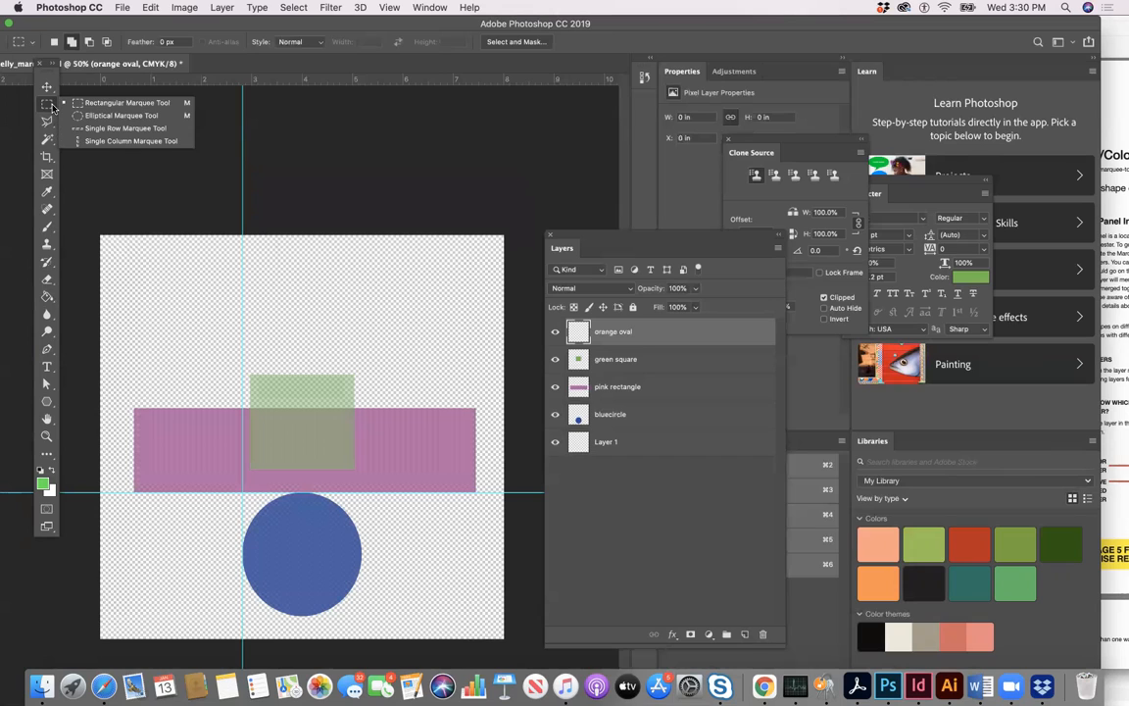
click(80, 116)
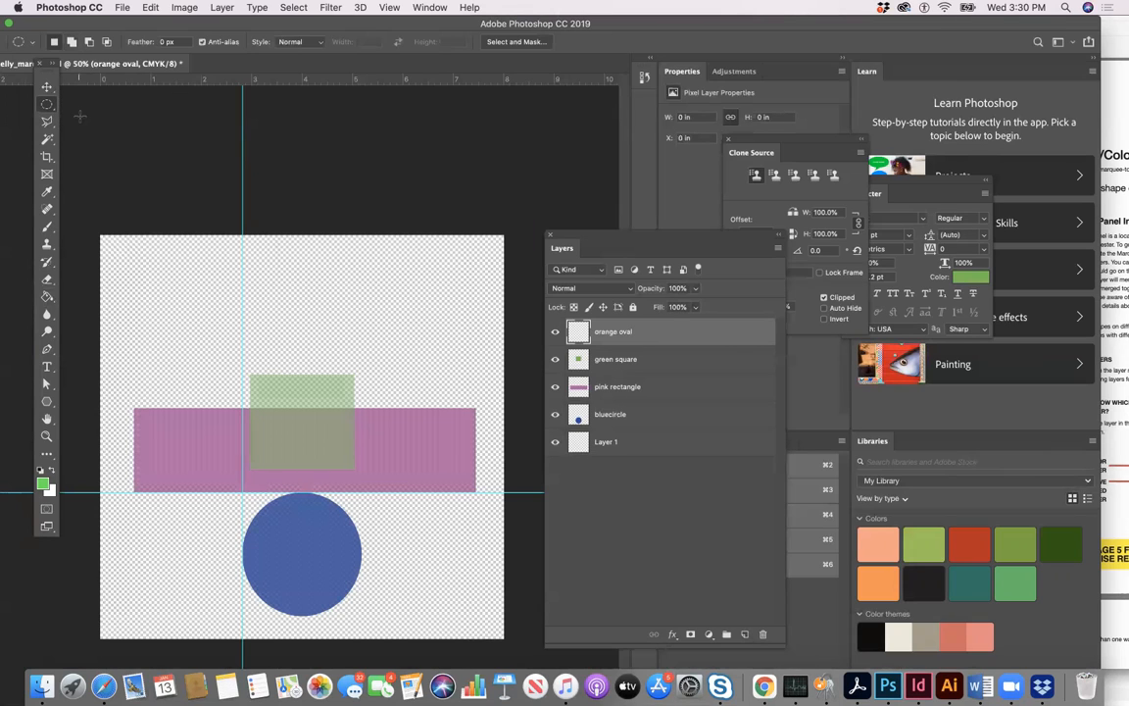
drag(295, 251, 317, 608)
- Set the foreground colour to orange #ef8217 and fill the oval selection with the Paint Bucket on the orange oval layer
click(42, 484)
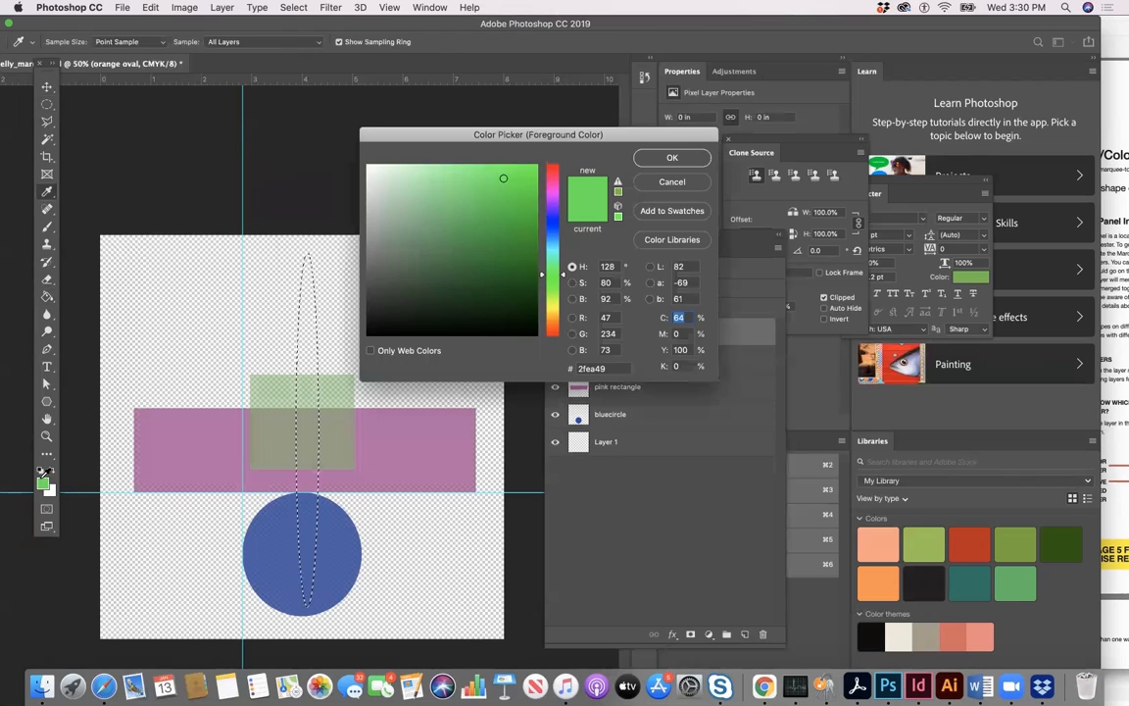
click(556, 323)
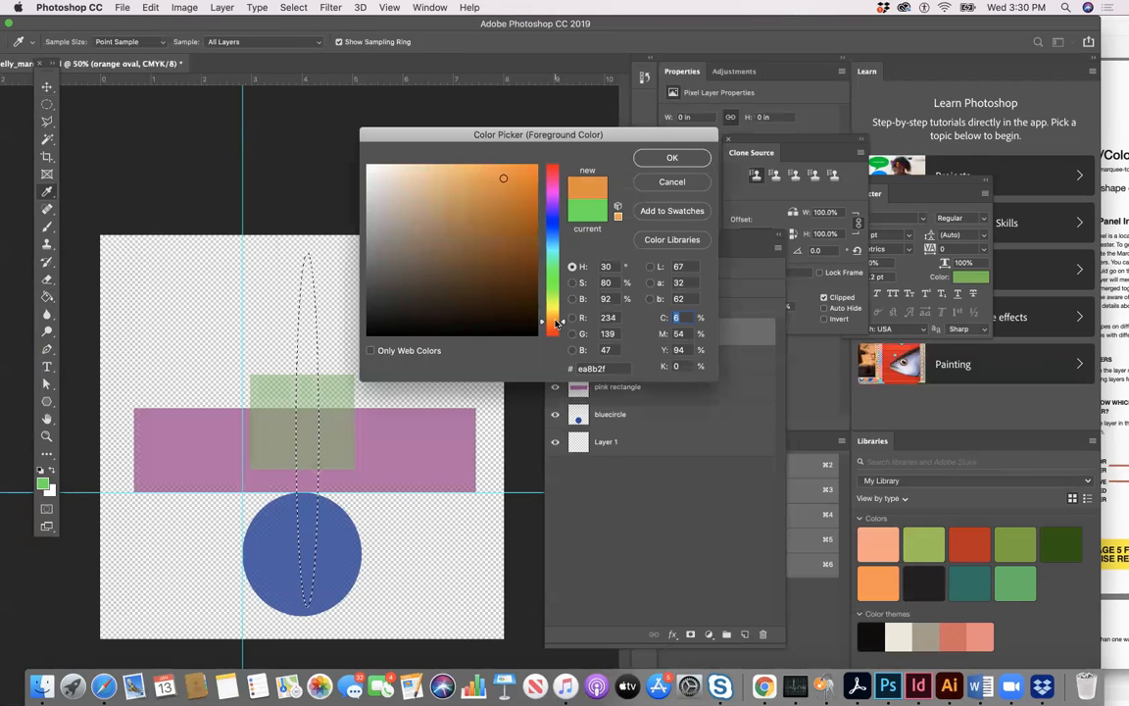
click(520, 175)
click(670, 158)
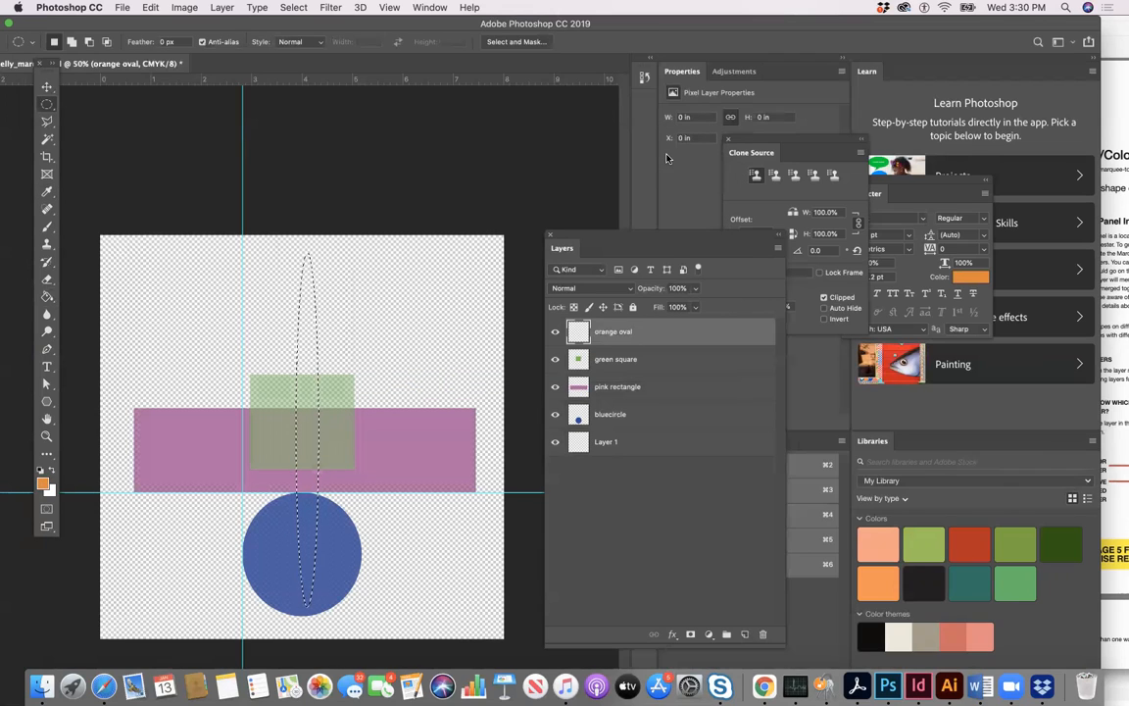
click(46, 296)
click(310, 323)
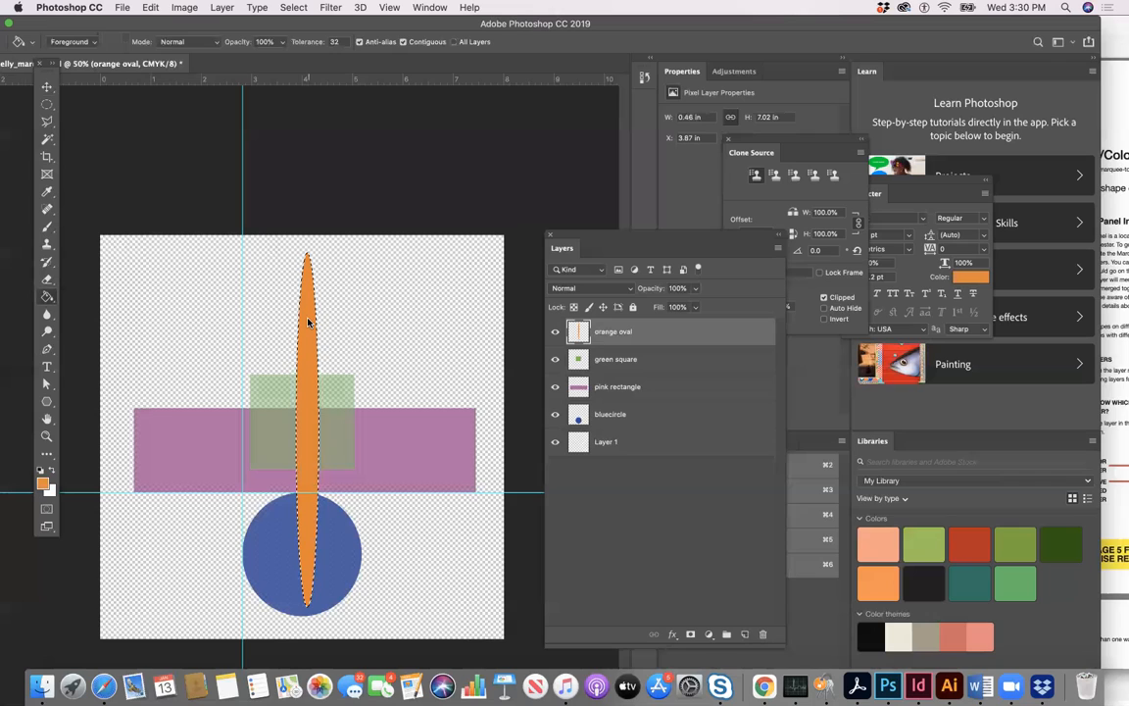
- Lower the orange oval layer's opacity to 51% and deselect the oval
click(695, 307)
drag(695, 307, 674, 306)
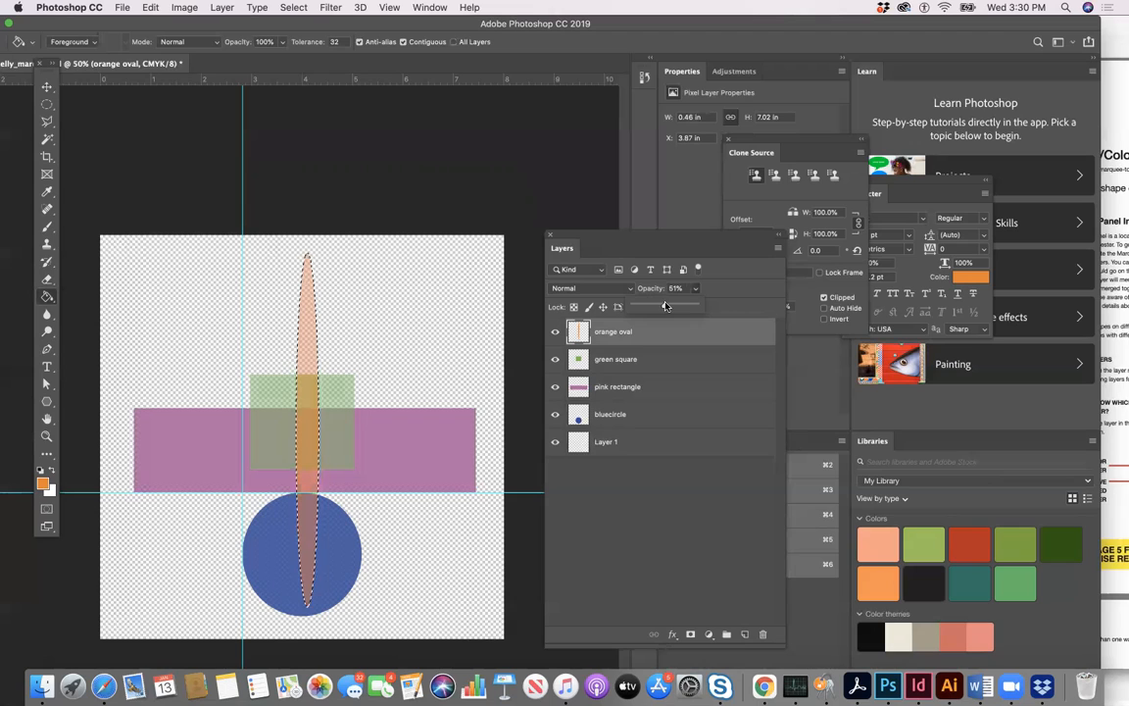
key(super+d)
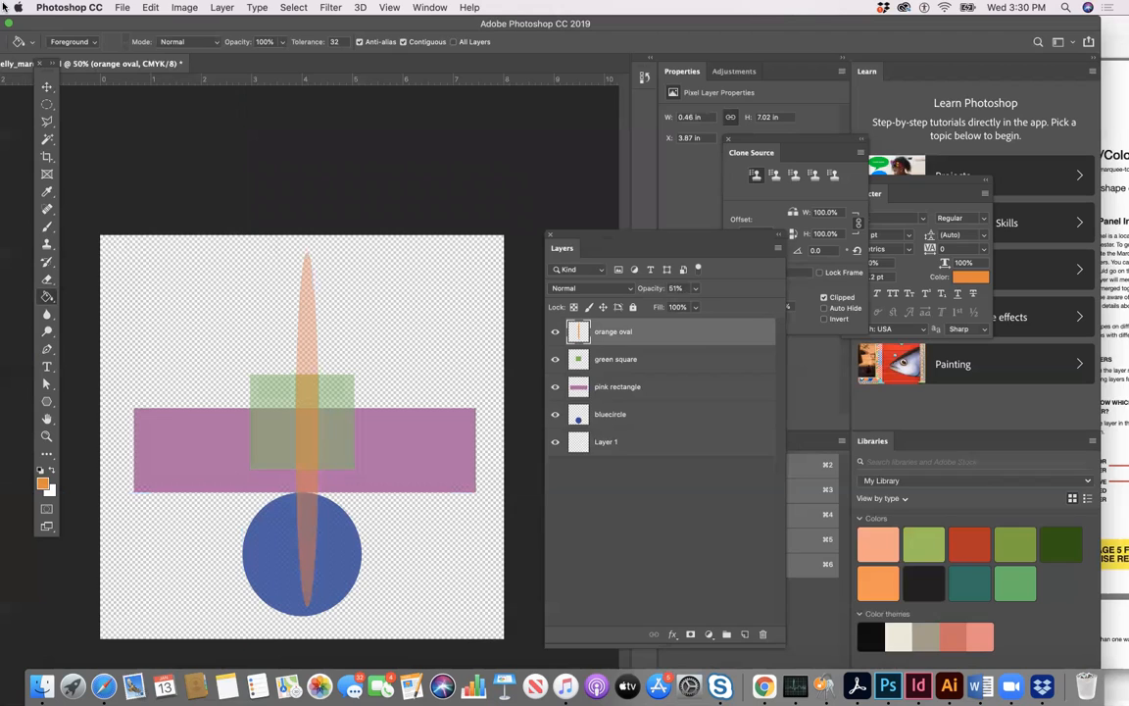
click(46, 87)
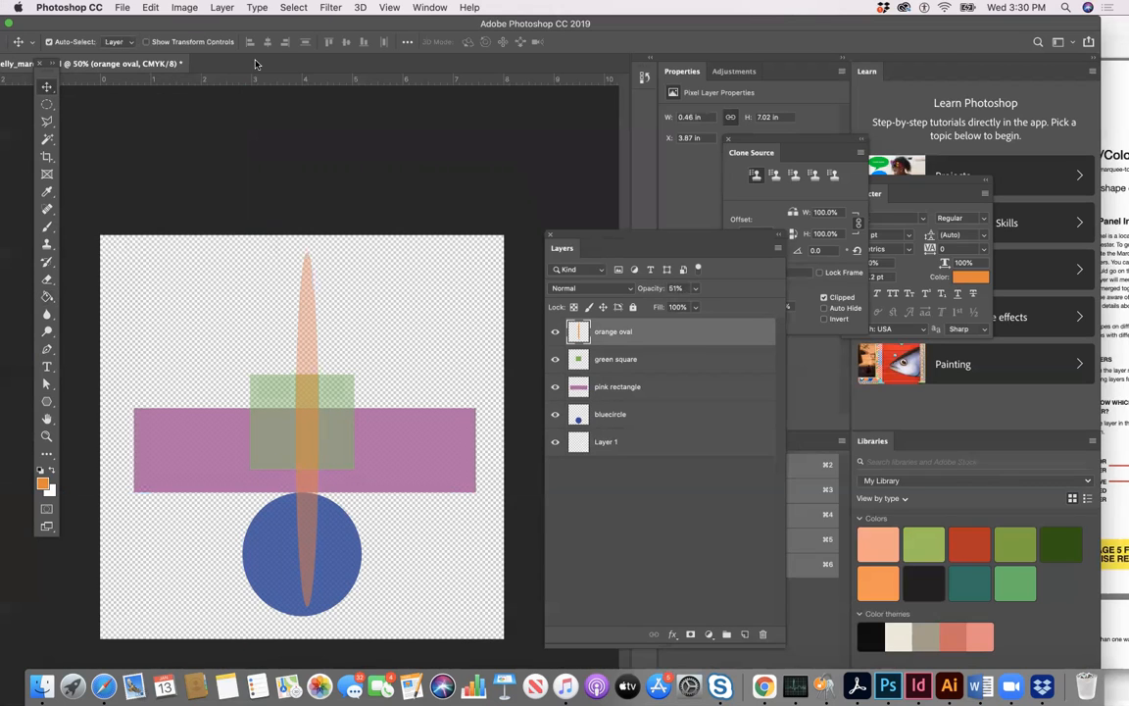
- Draw a roughly square Rectangular Marquee selection, about 1.05 × 1.09 in, around the upper tip of the orange oval
drag(316, 25, 301, 25)
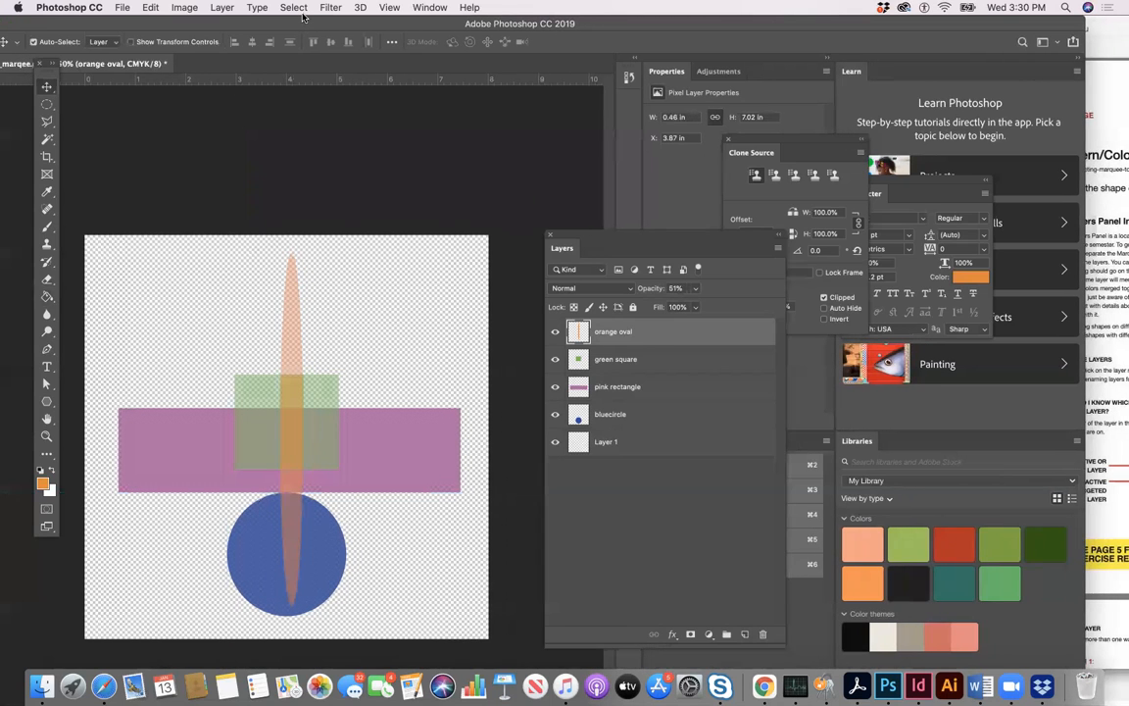
click(49, 107)
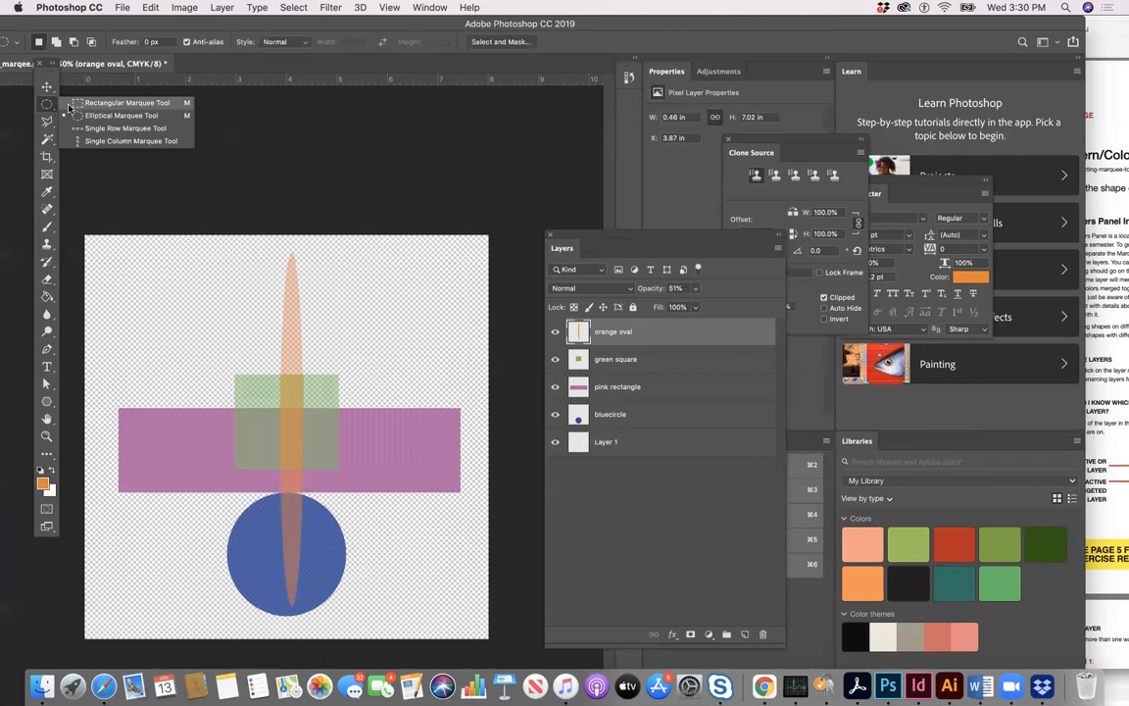
click(75, 104)
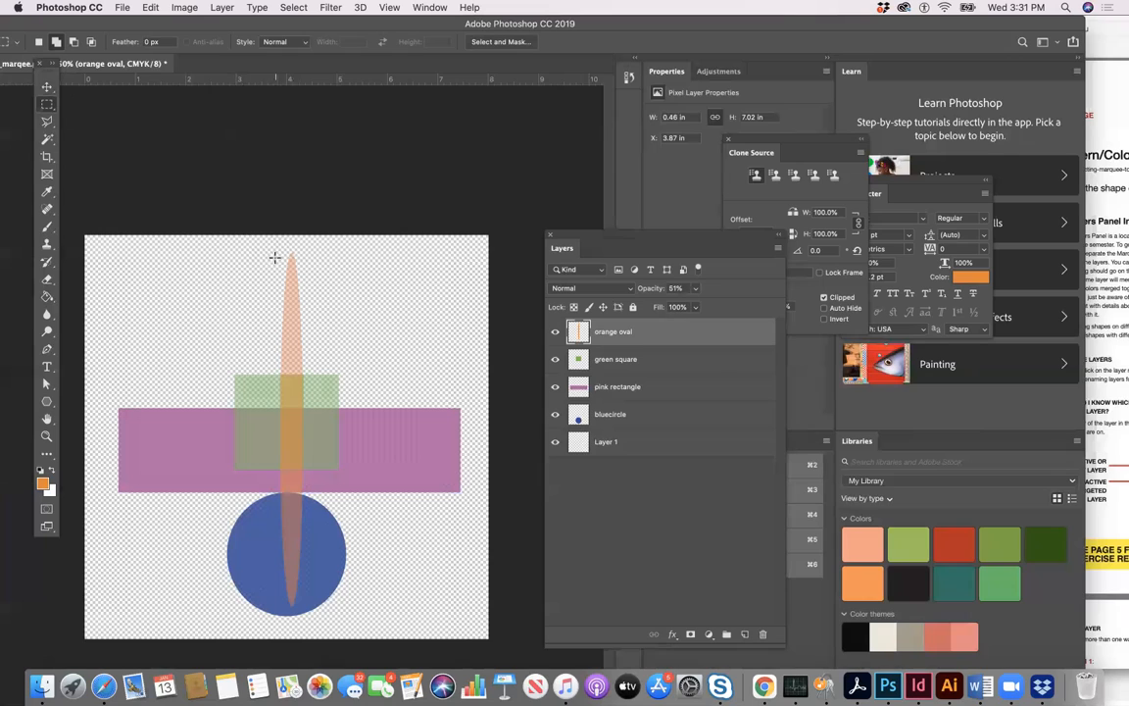
drag(267, 253, 328, 310)
drag(328, 313, 320, 309)
- Add a new layer above the orange oval layer and name it "yellow square"
click(779, 247)
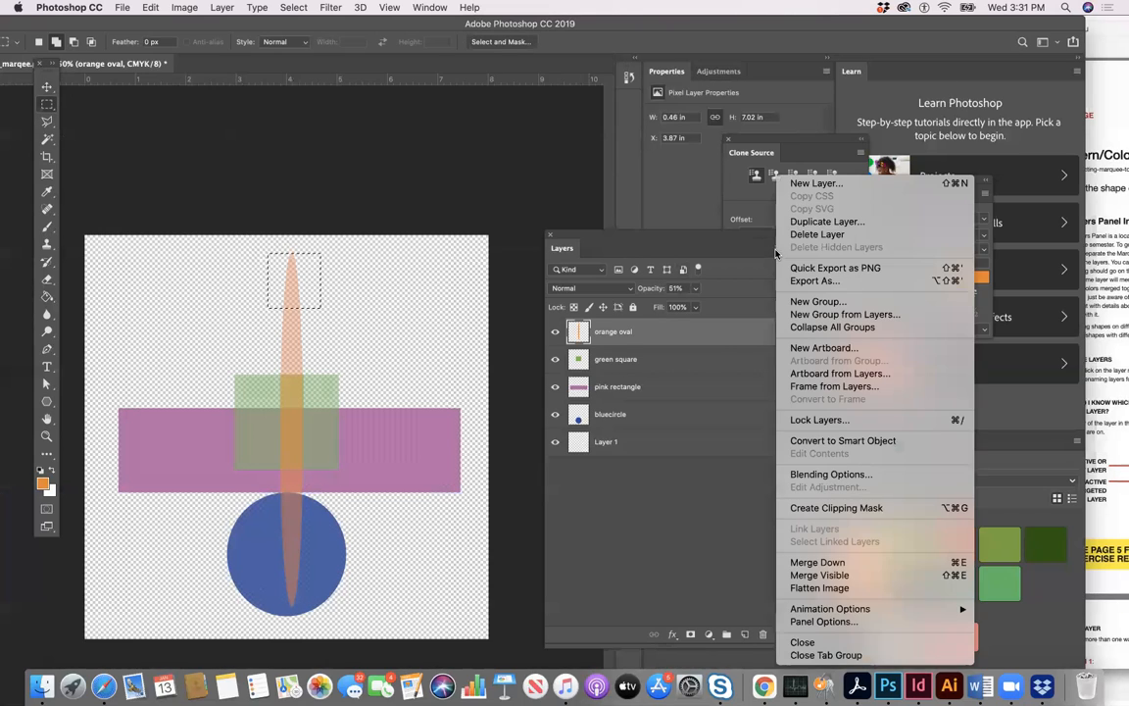
click(802, 183)
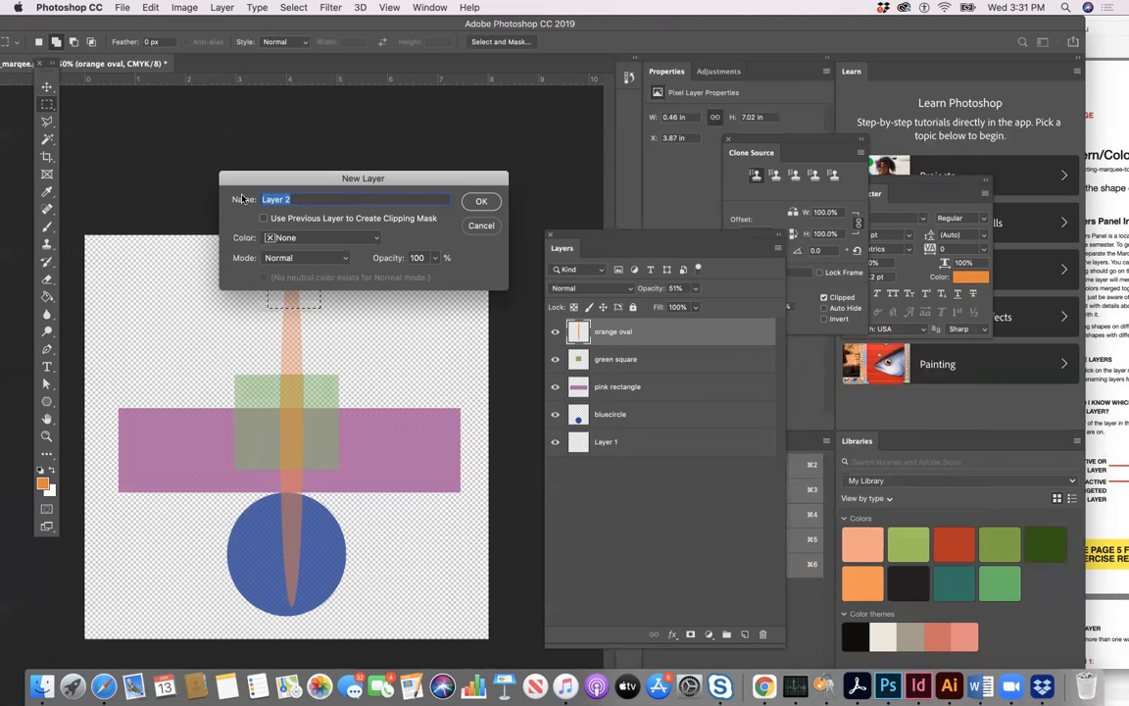
text(yellow square)
click(482, 200)
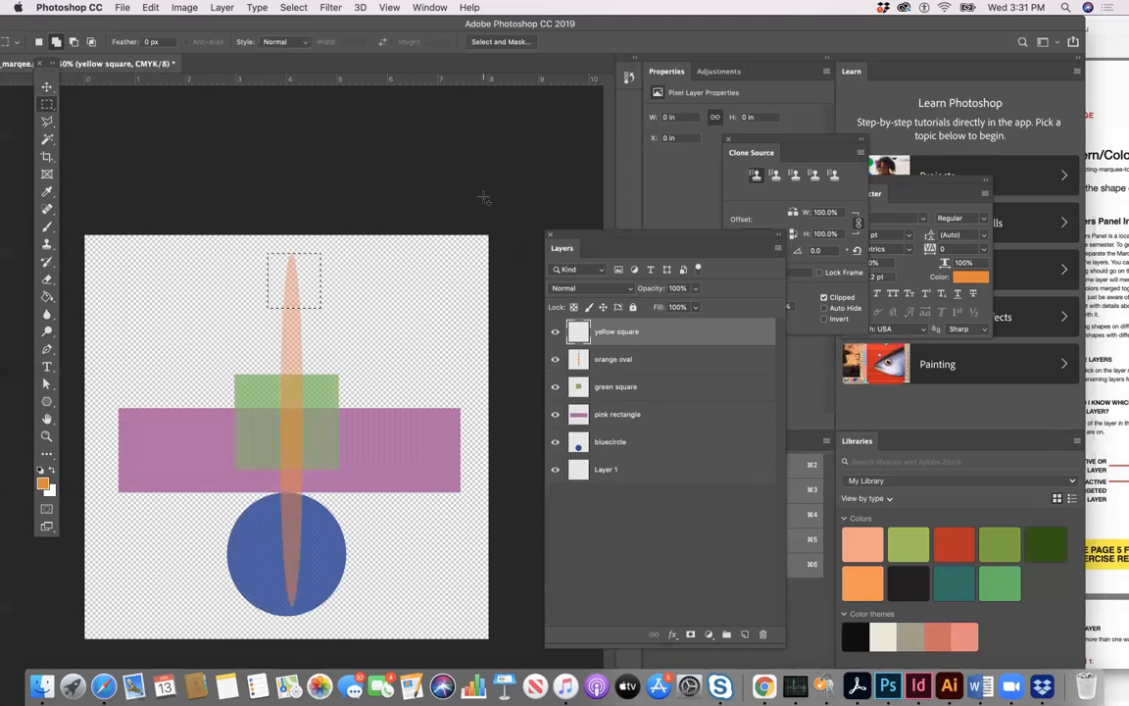
- Set the foreground colour to yellow and fill the small square selection with the Paint Bucket on the yellow square layer
click(44, 484)
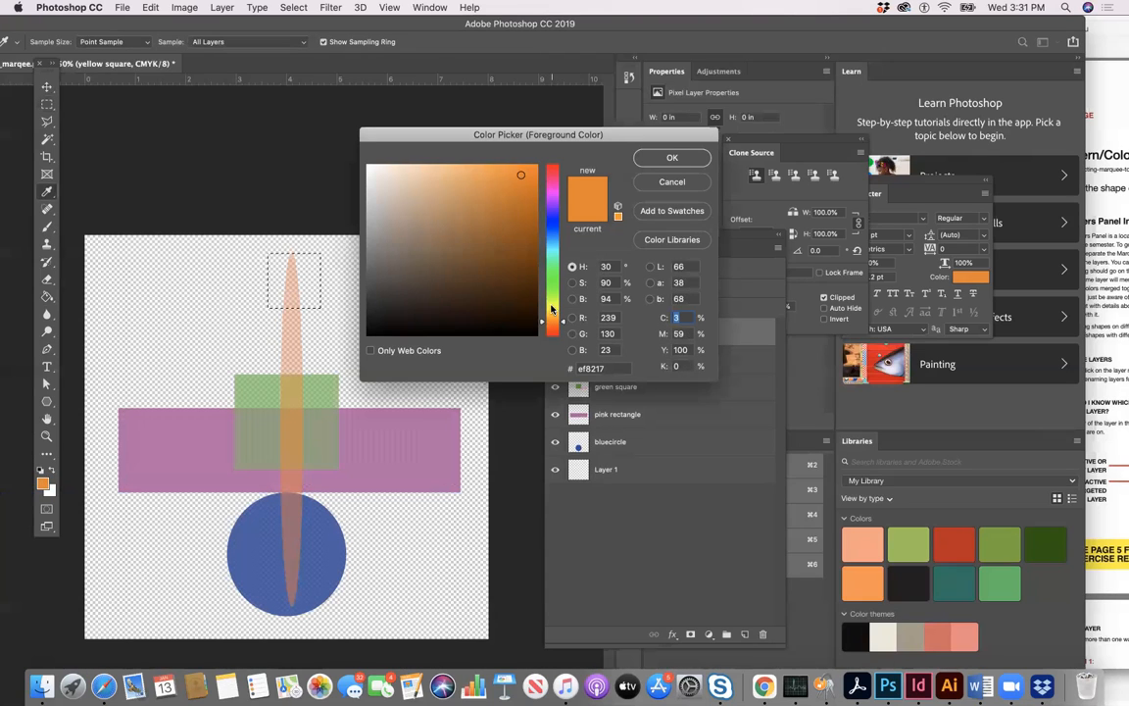
click(550, 310)
click(671, 159)
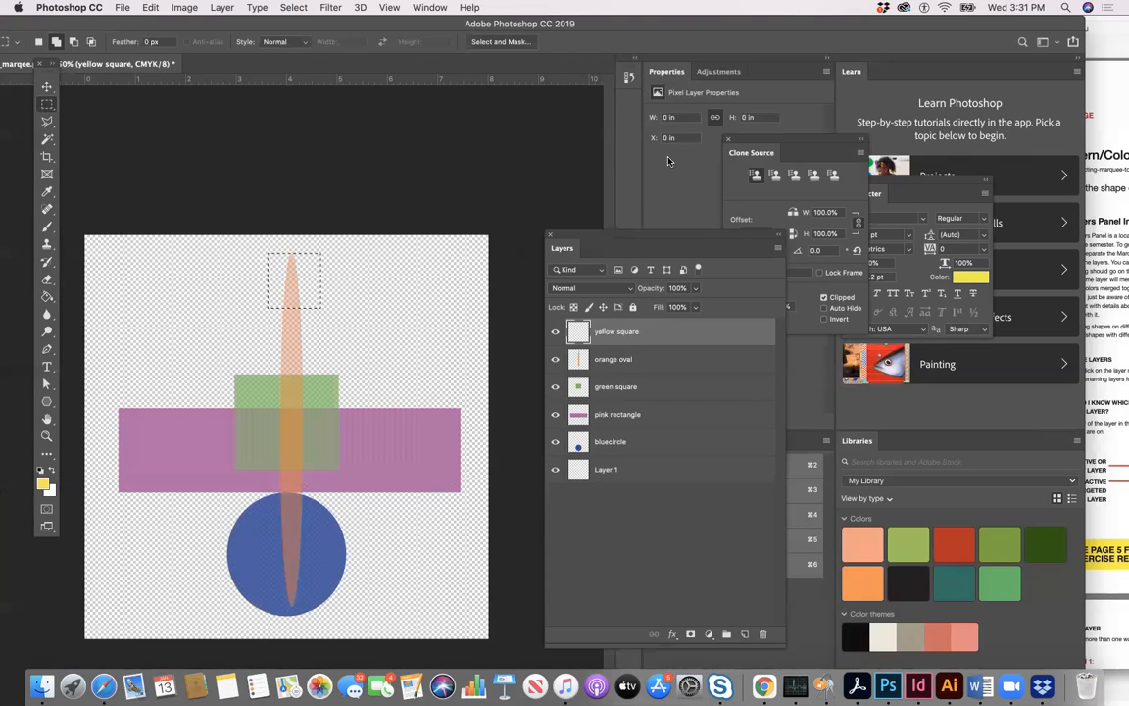
click(46, 297)
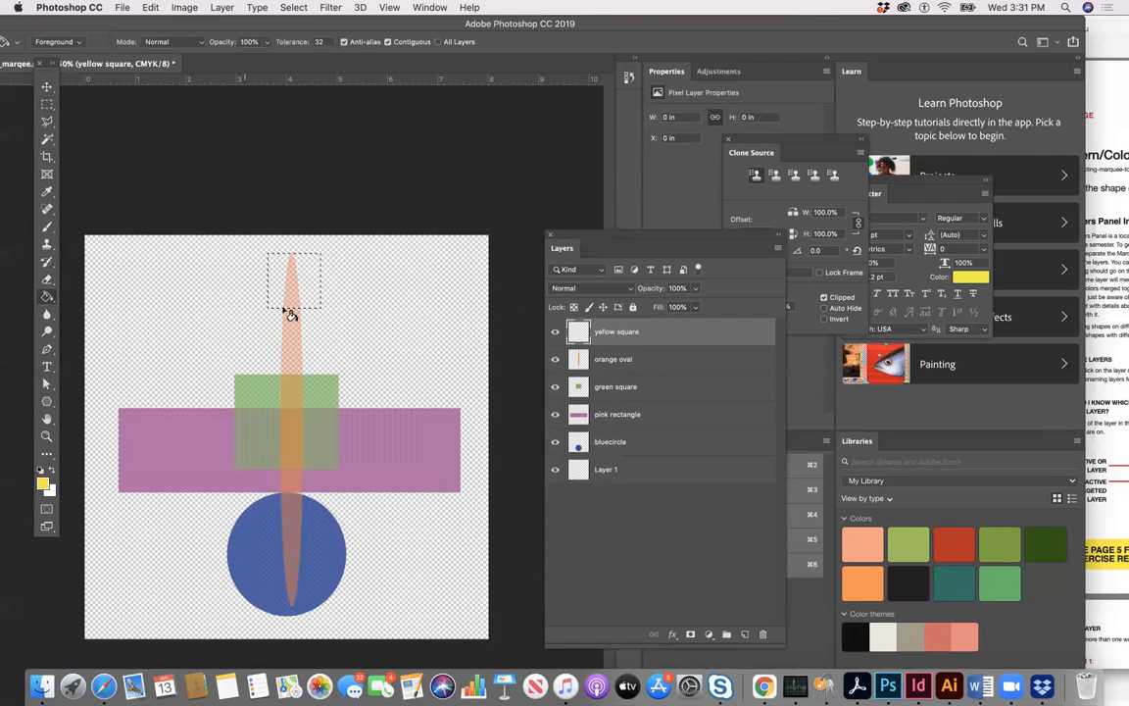
click(278, 268)
- Lower the yellow square layer's opacity to 57%, nudge the square slightly left over the oval's tip, and deselect it
click(694, 288)
drag(695, 305, 670, 307)
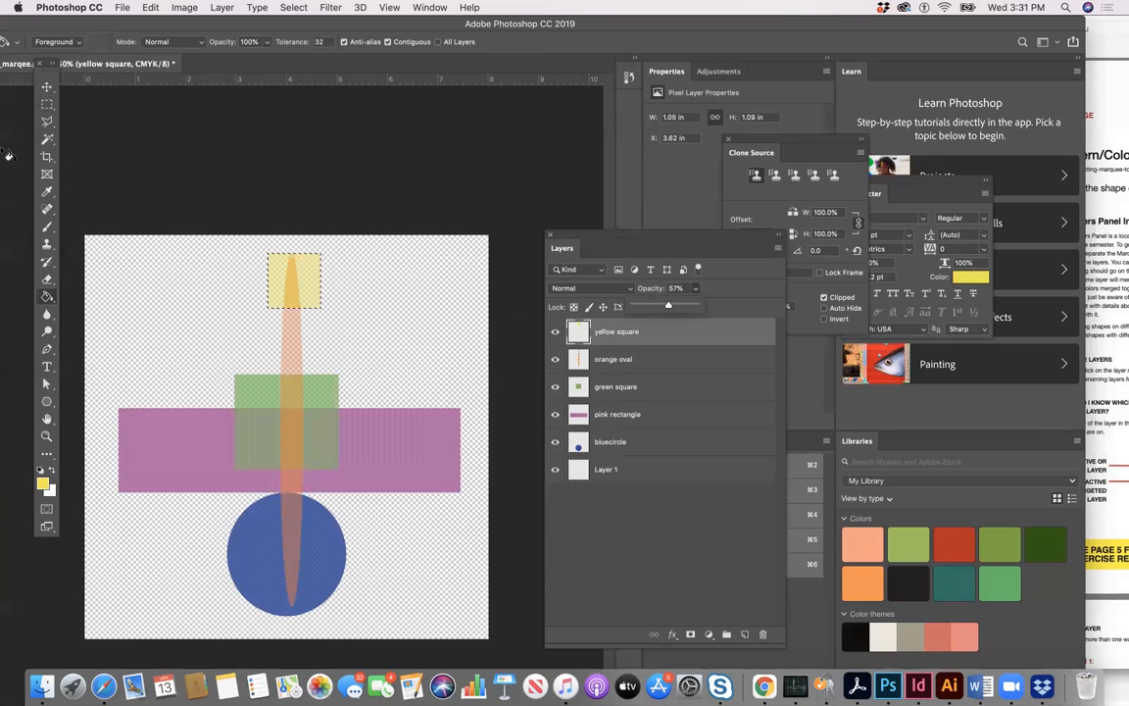
click(47, 86)
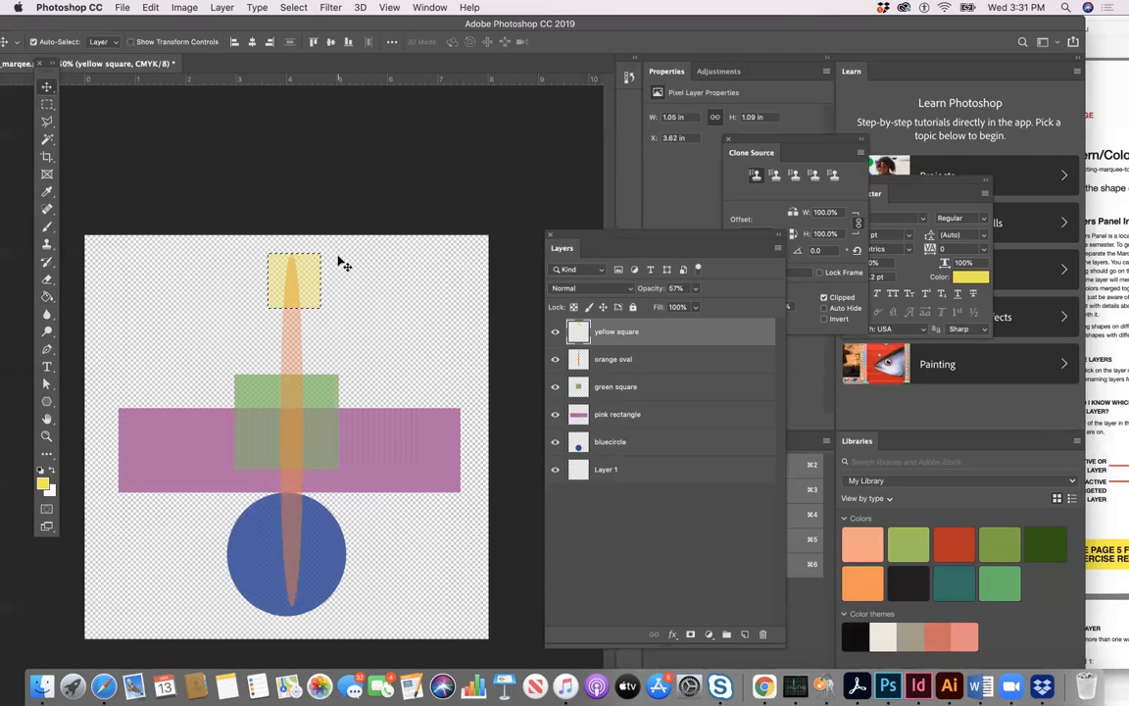
key(Left)
key(Left)
key(Left)
key(Left)
key(Left)
key(Left)
key(Left)
key(Left)
key(super+d)
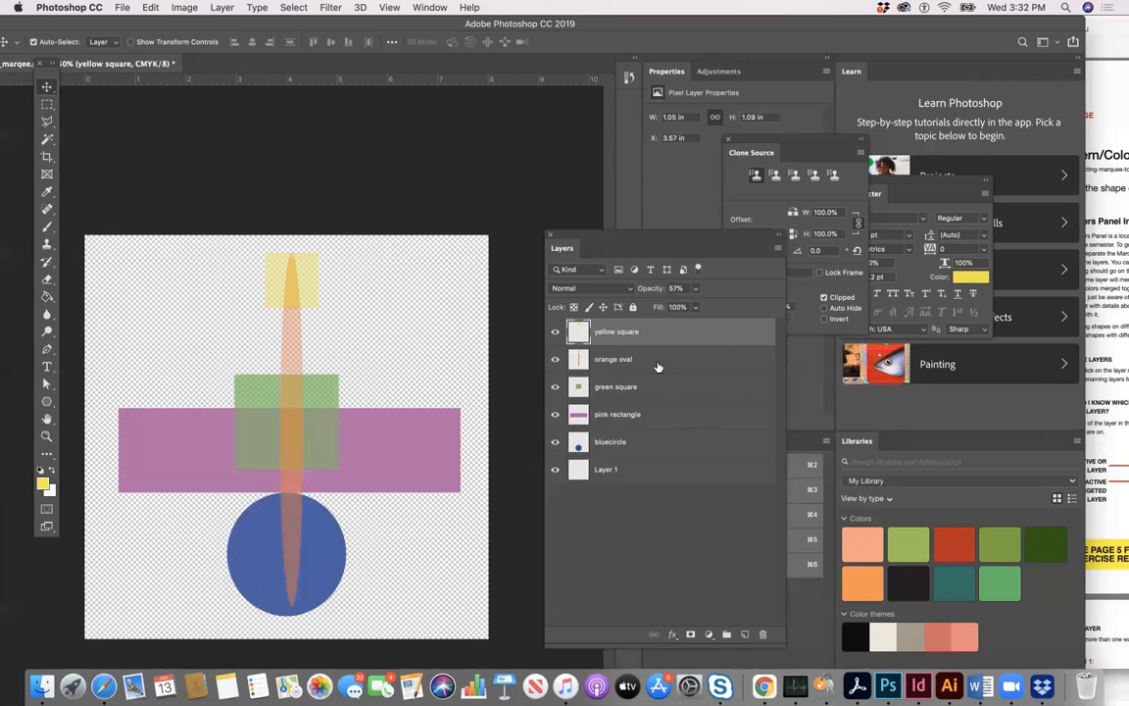
- Move the Layers panel higher up and save the changes to the layered Photoshop document
drag(612, 235, 555, 111)
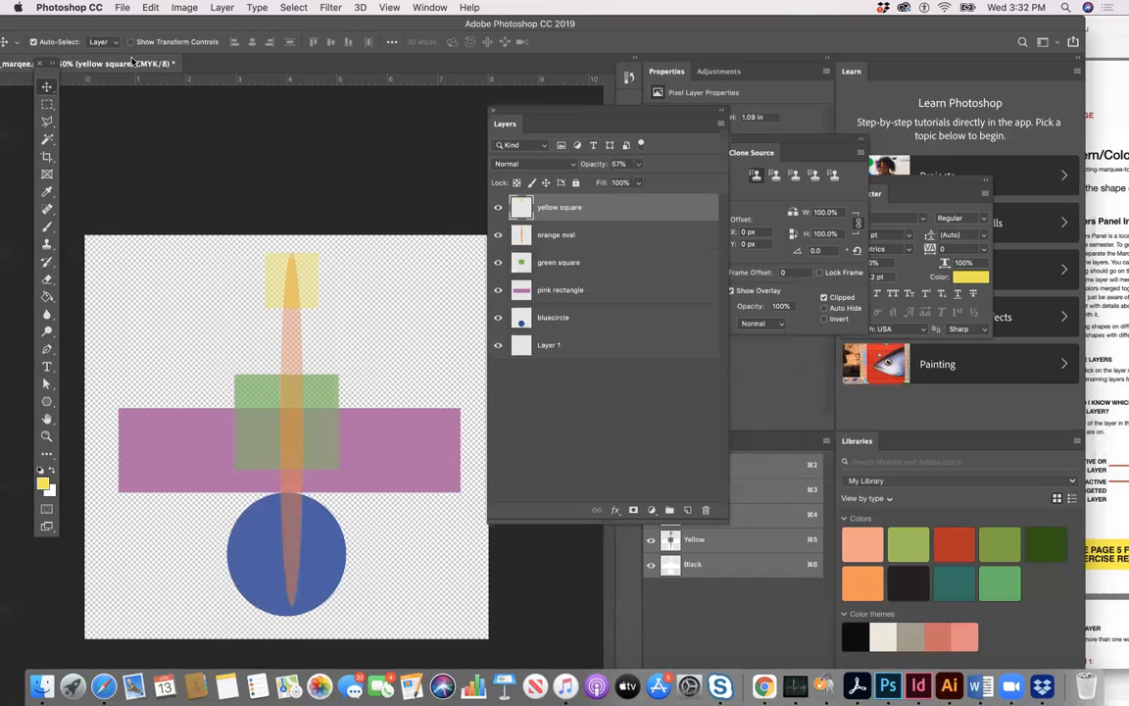
click(120, 8)
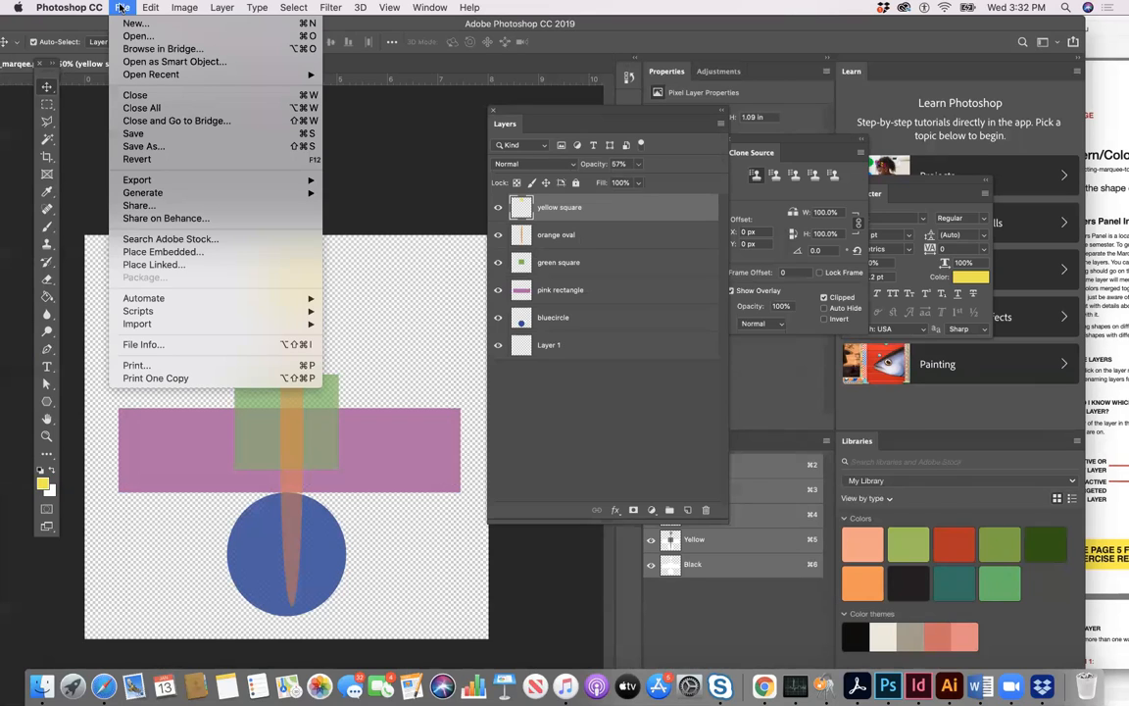
click(149, 134)
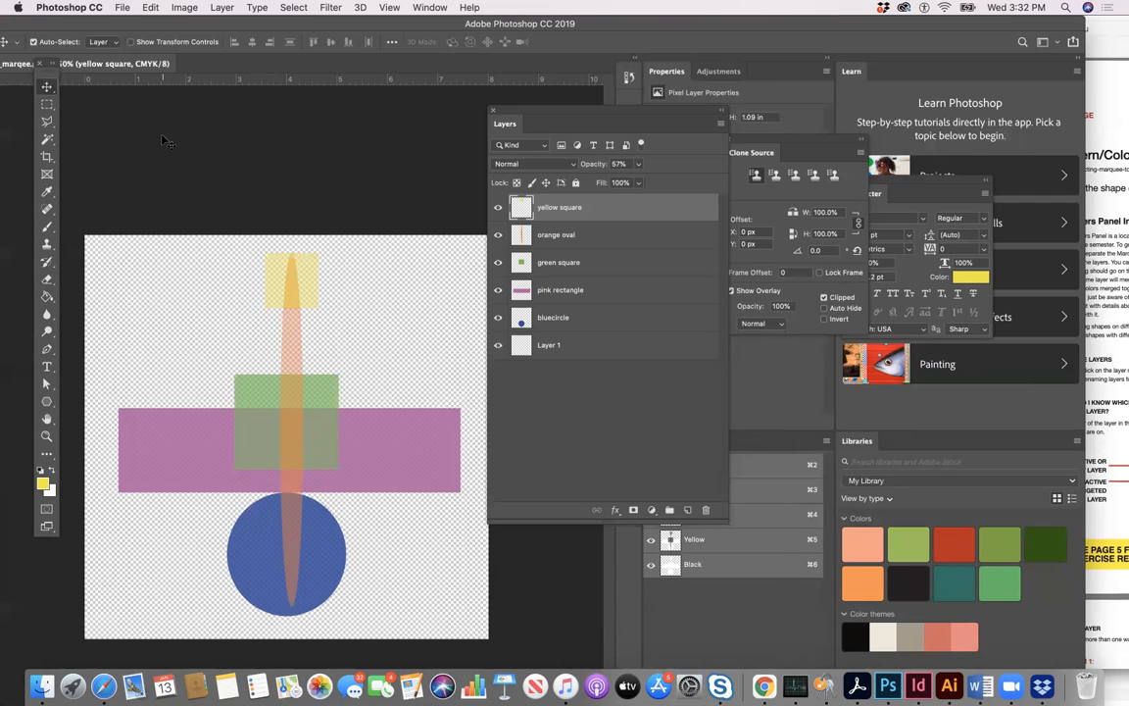
- Save a JPEG copy of the document in the Wi107 folder at Maximum quality 12 with the Baseline ("Standard") format option
click(122, 8)
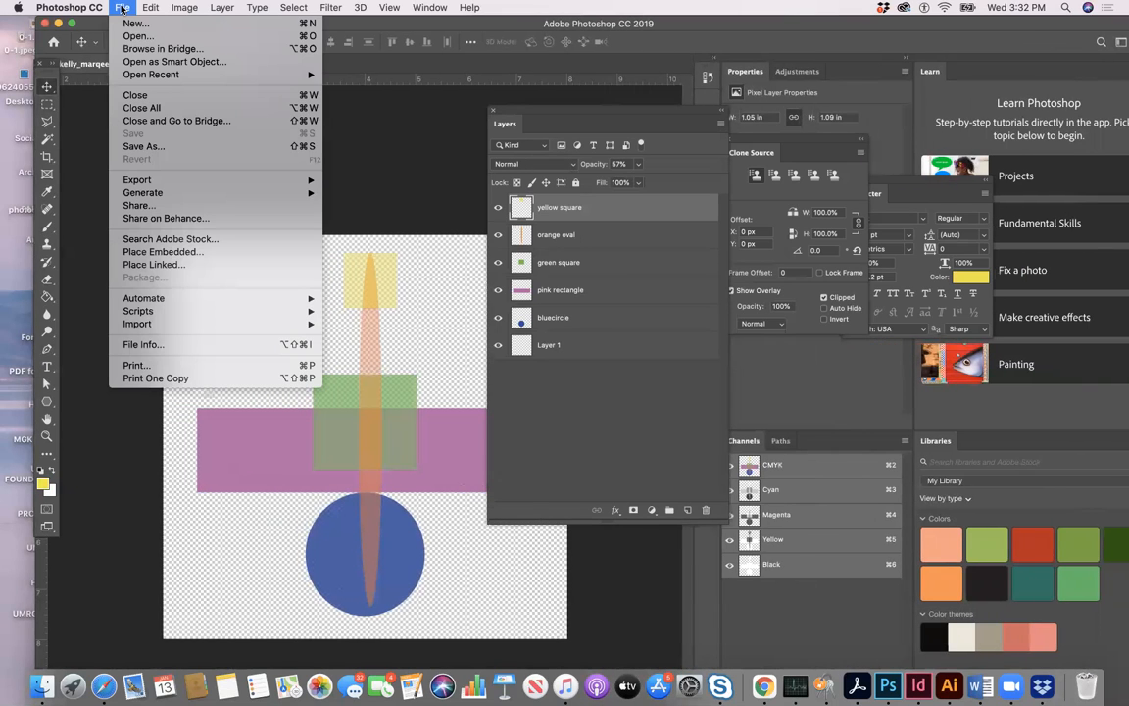
click(169, 147)
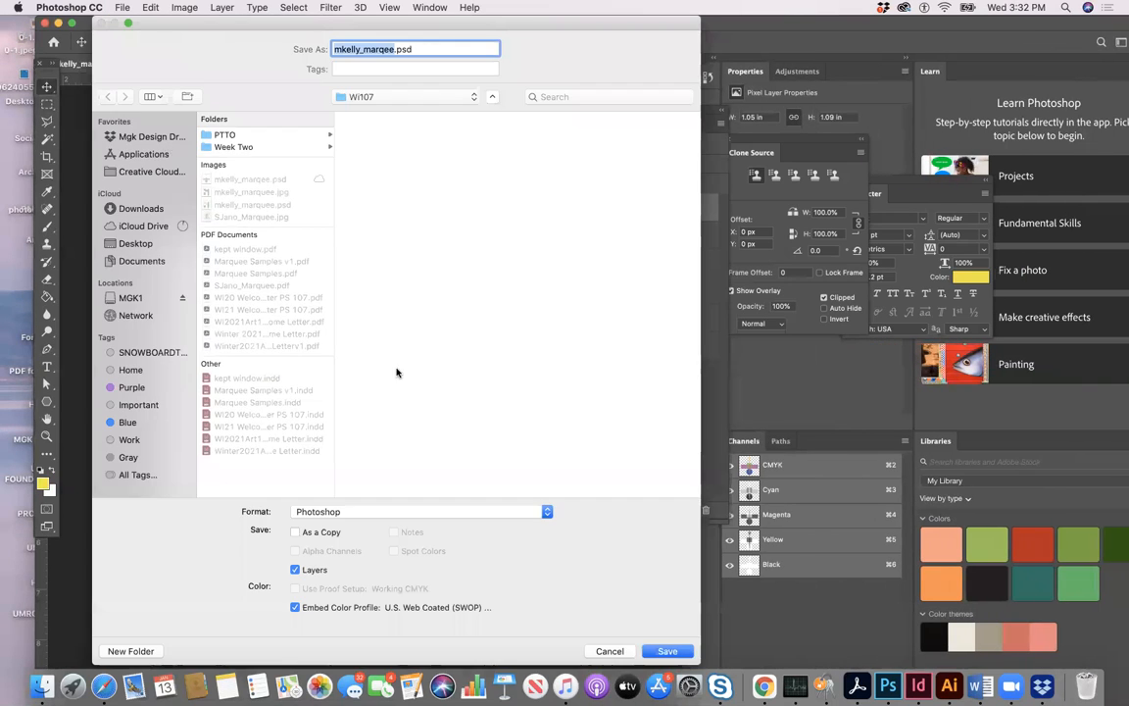
click(546, 513)
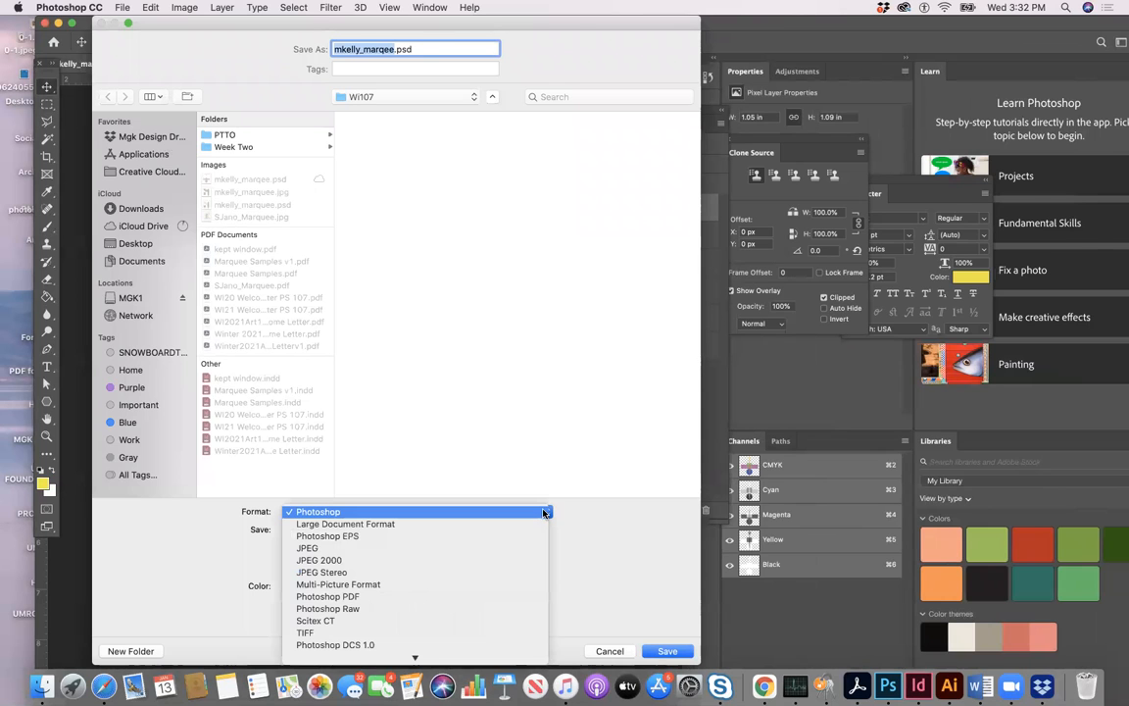
click(534, 549)
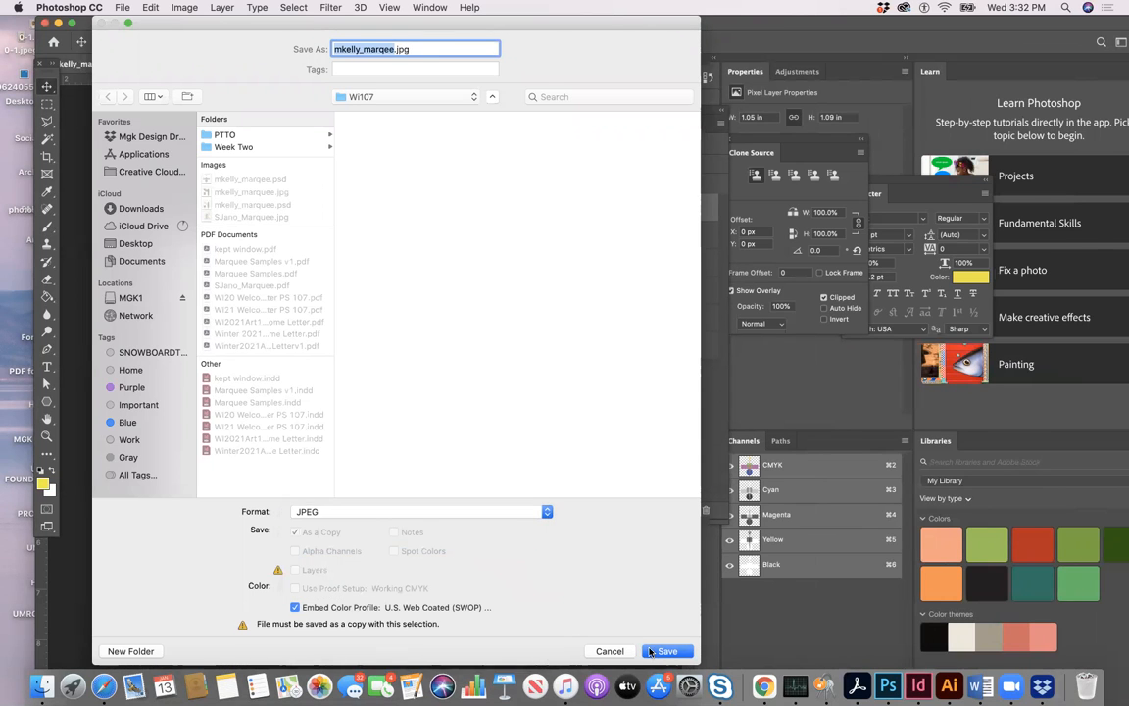
click(666, 652)
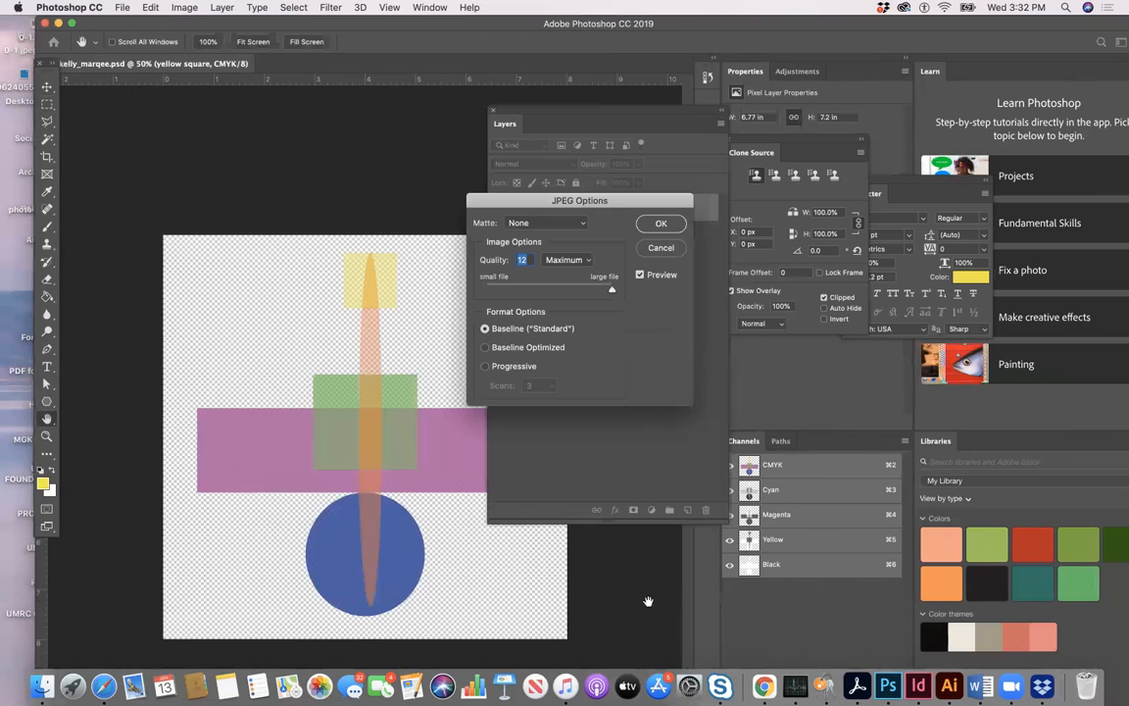
click(662, 225)
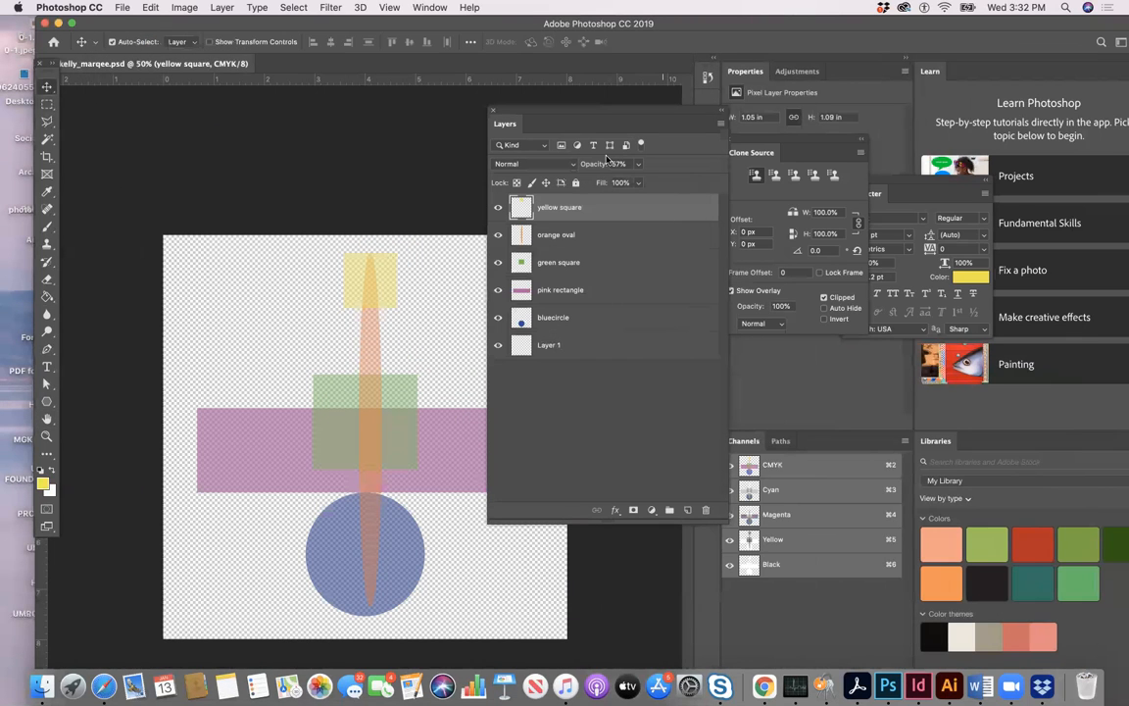
- Move the Layers panel clear of the artwork and shift the application window slightly
drag(538, 112, 648, 135)
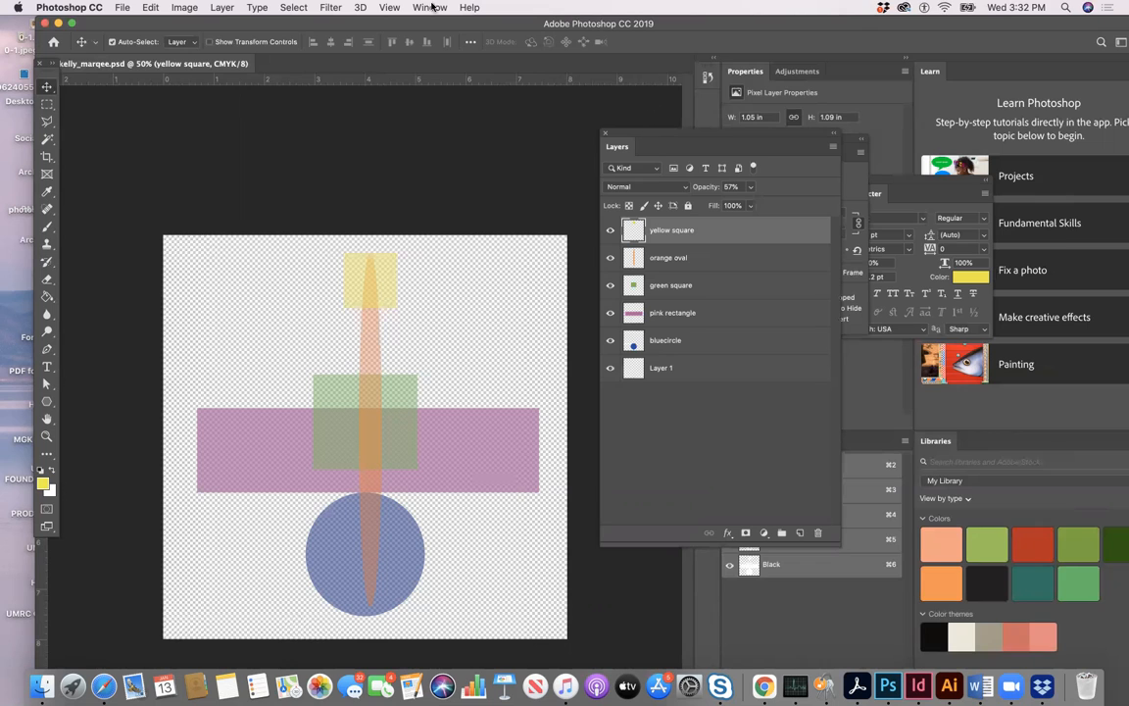
drag(99, 24, 78, 27)
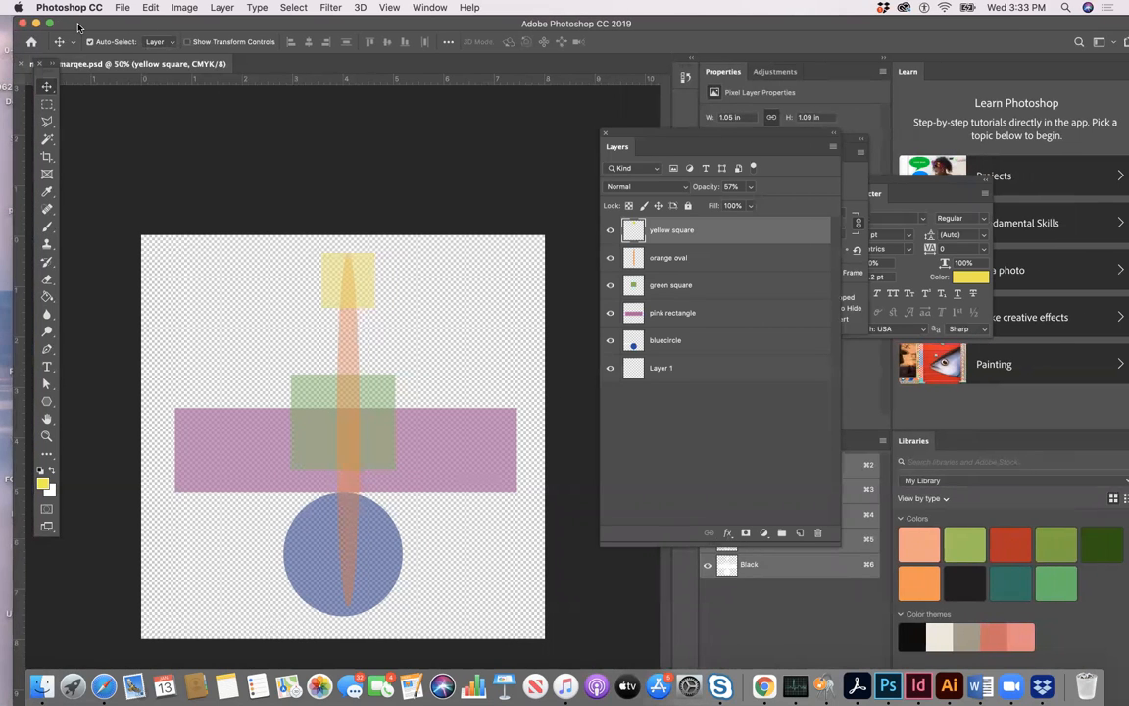